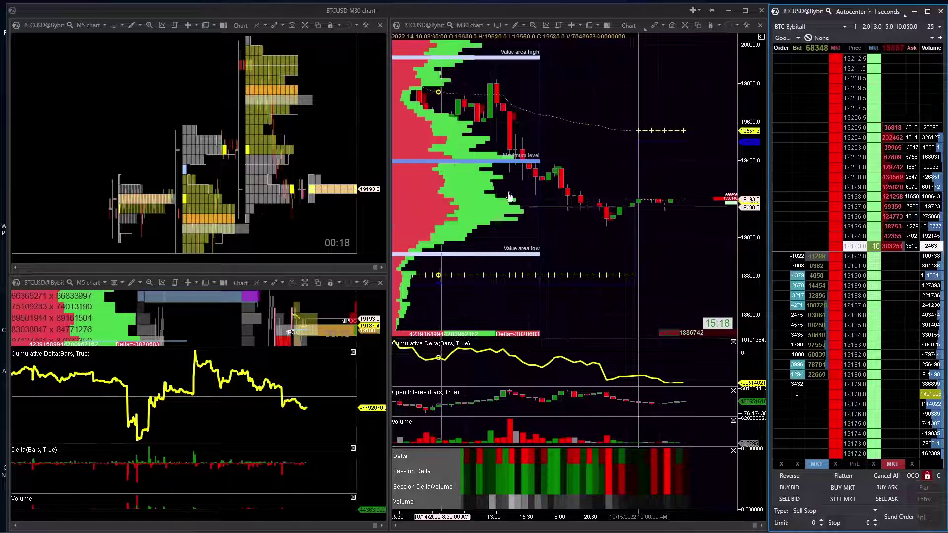
- Maximize the BTCUSD@Bybit order book window and apply an auto-center interval of 1 second
left_click(930, 12)
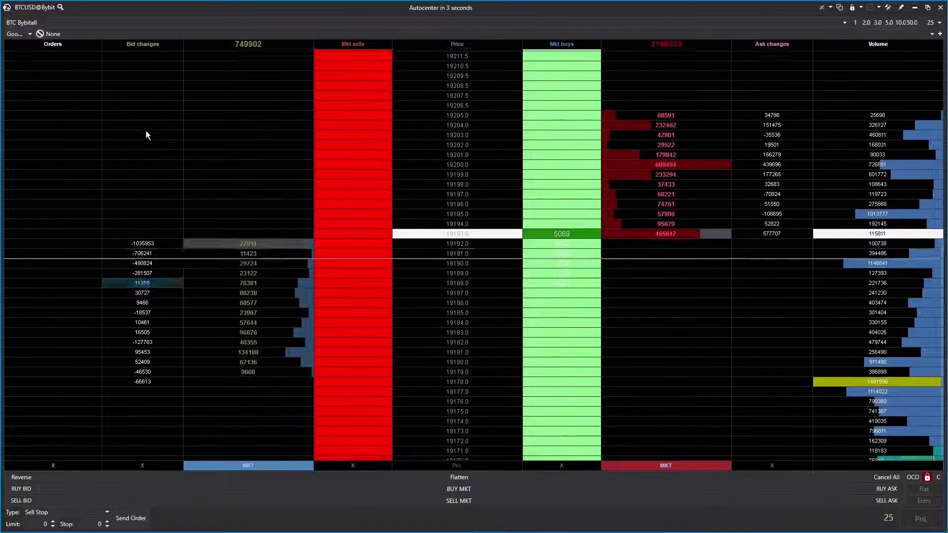
scroll(143, 147, "up", 1)
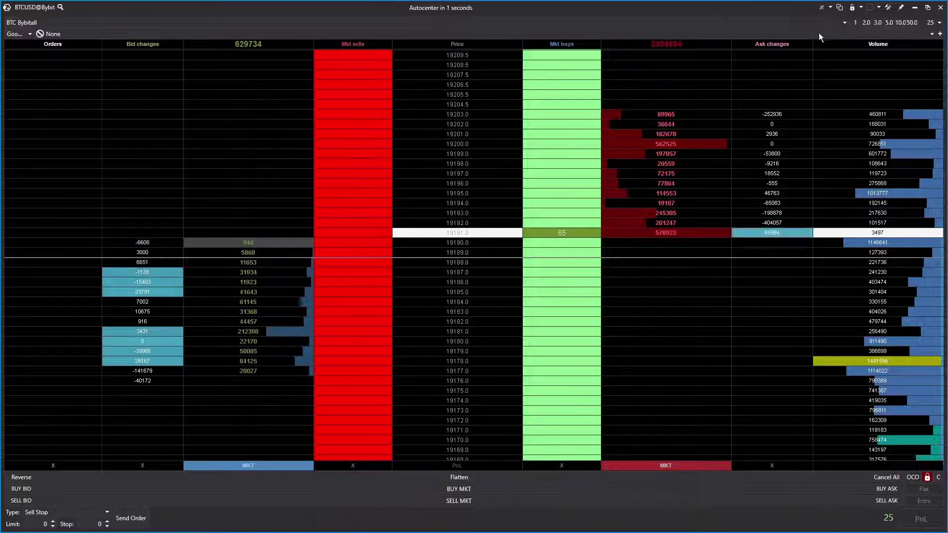
left_click(832, 8)
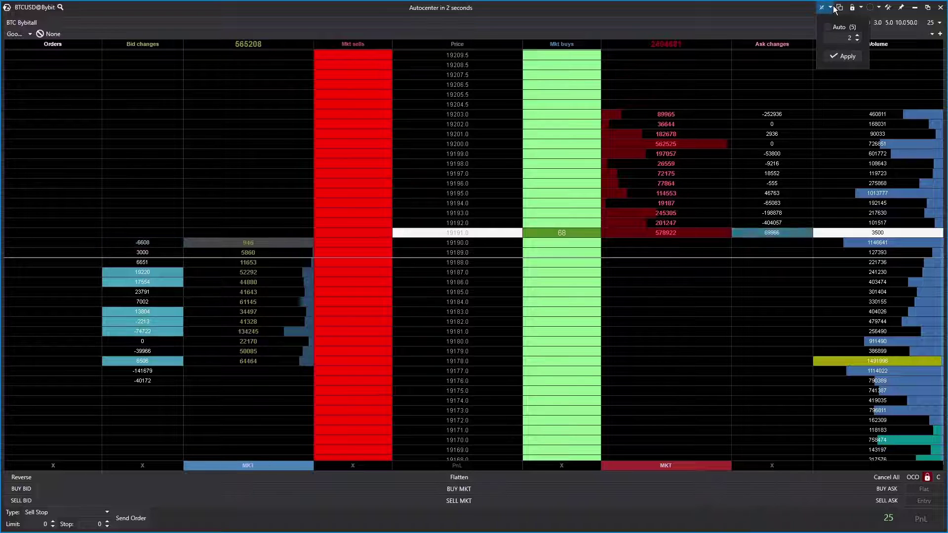
left_click(857, 40)
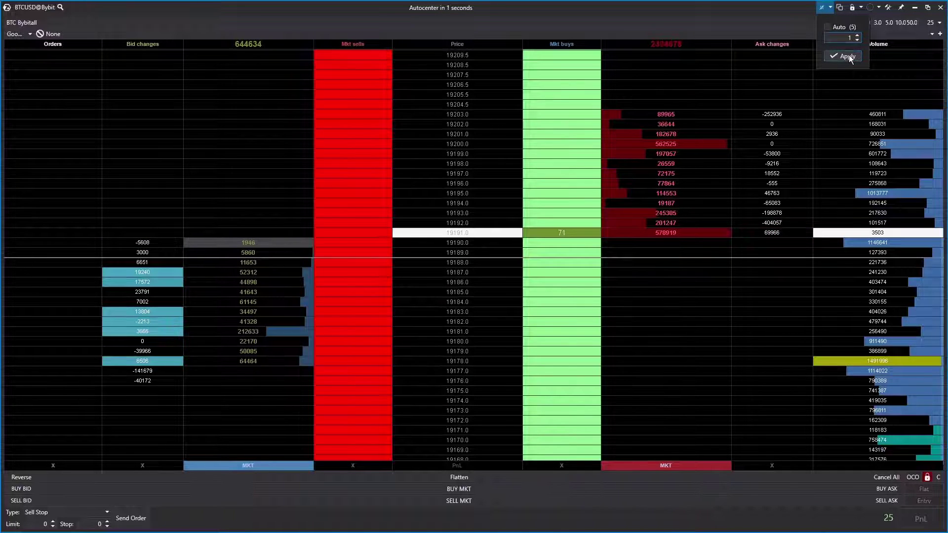
left_click(845, 57)
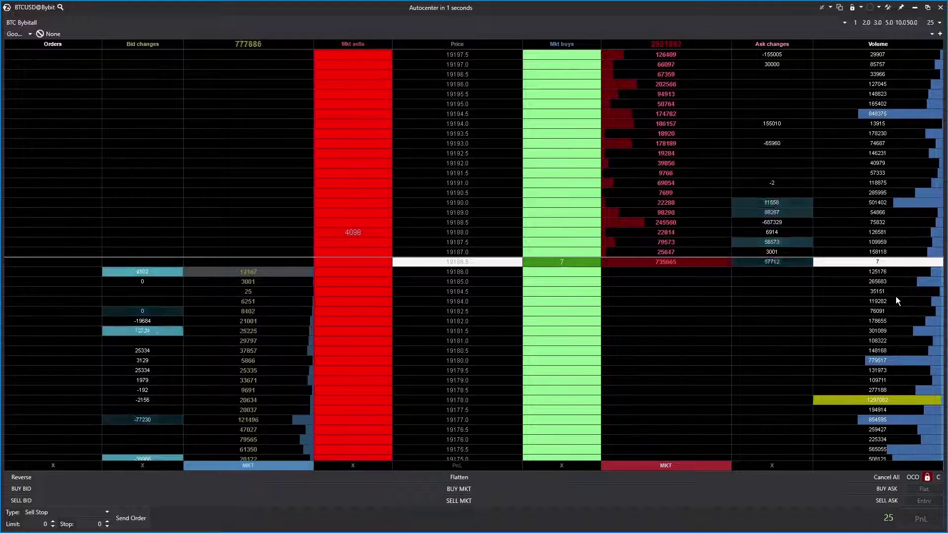
- Open the Smart DOM common settings and move the dialog clear of the Mkt sells column
right_click(233, 143)
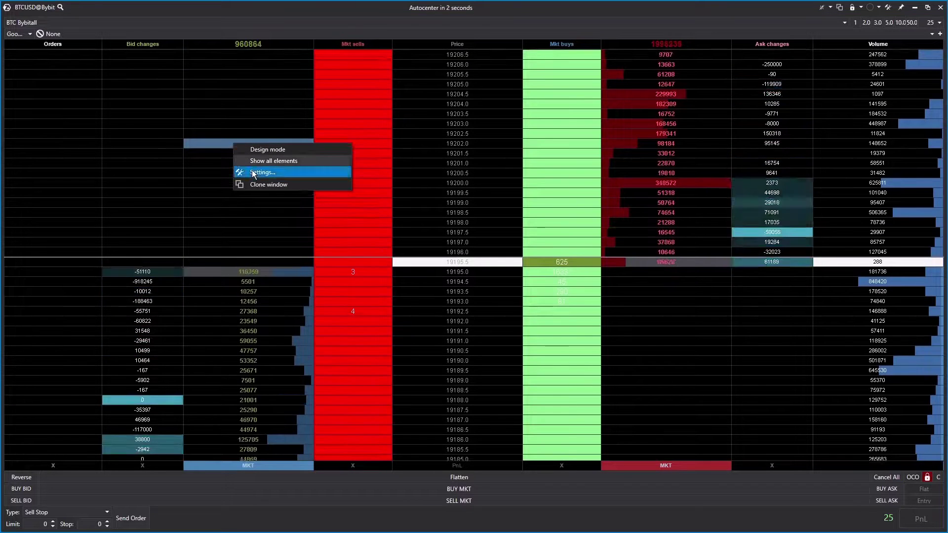
left_click(252, 171)
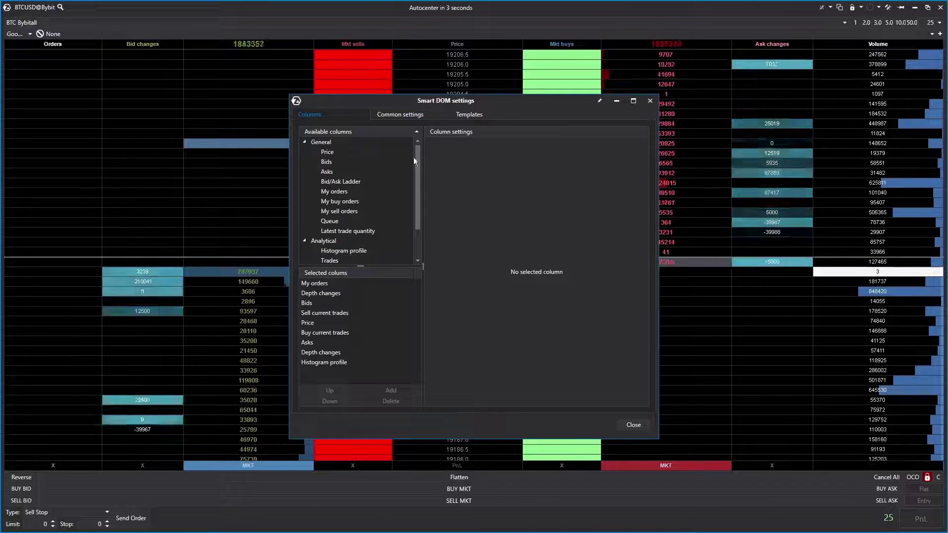
left_click(456, 116)
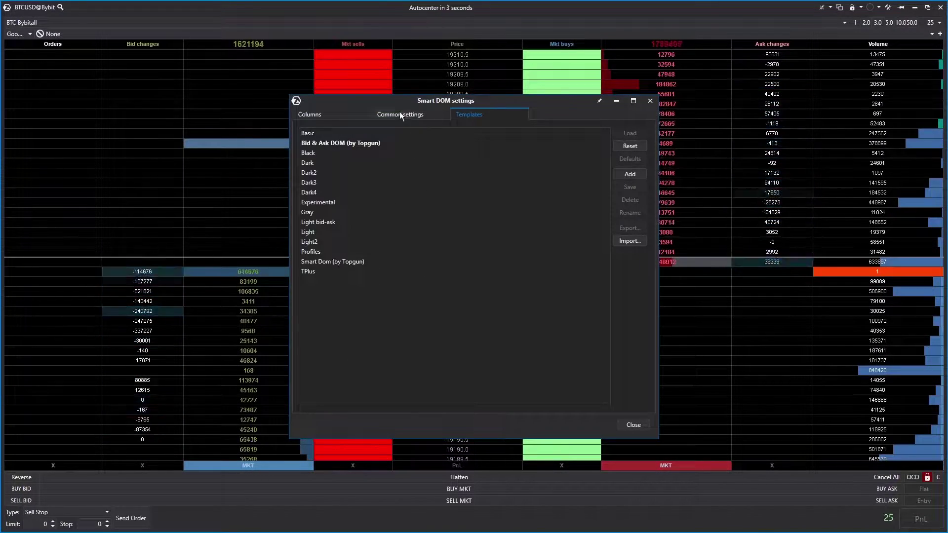
left_click(400, 114)
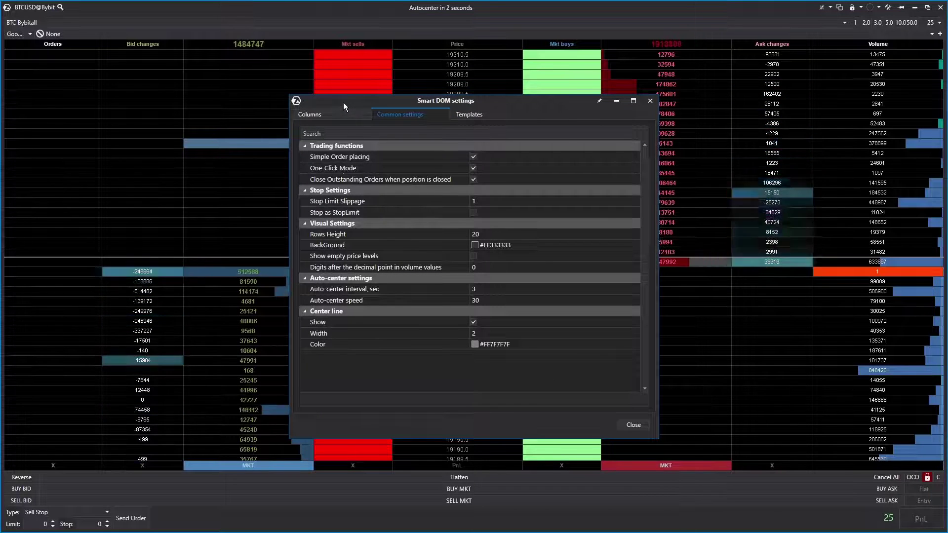
left_click_drag(343, 102, 507, 93)
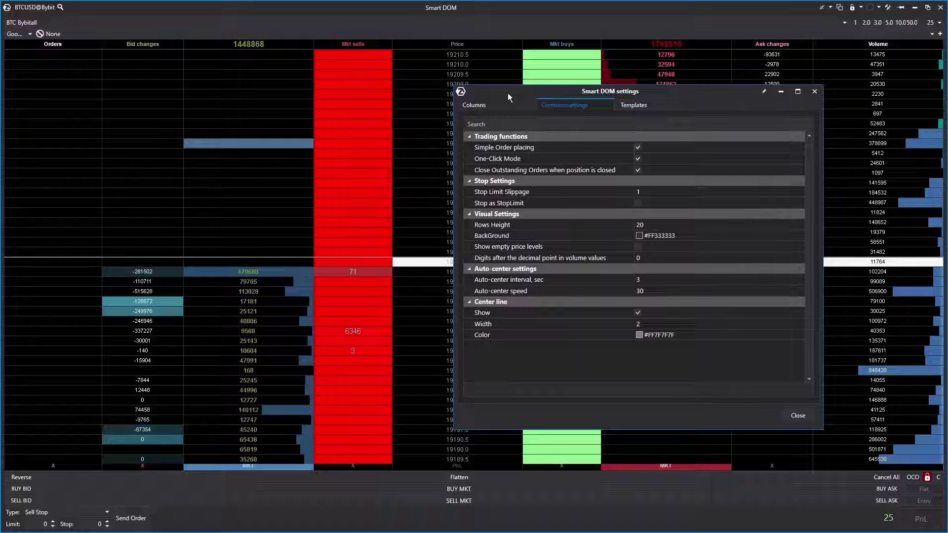
- Increase the DOM's rows height to 30 in the visual settings
left_click(659, 226)
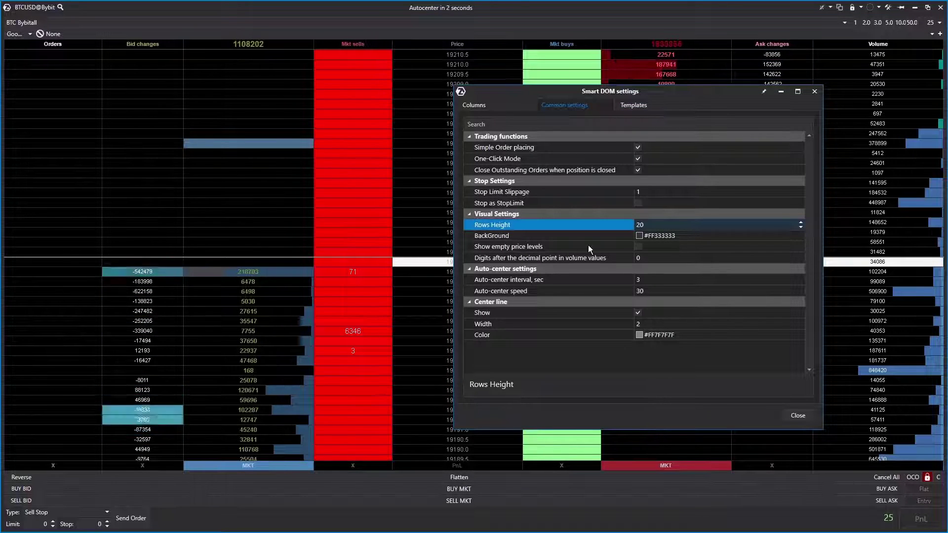
left_click(800, 223)
left_click(800, 223)
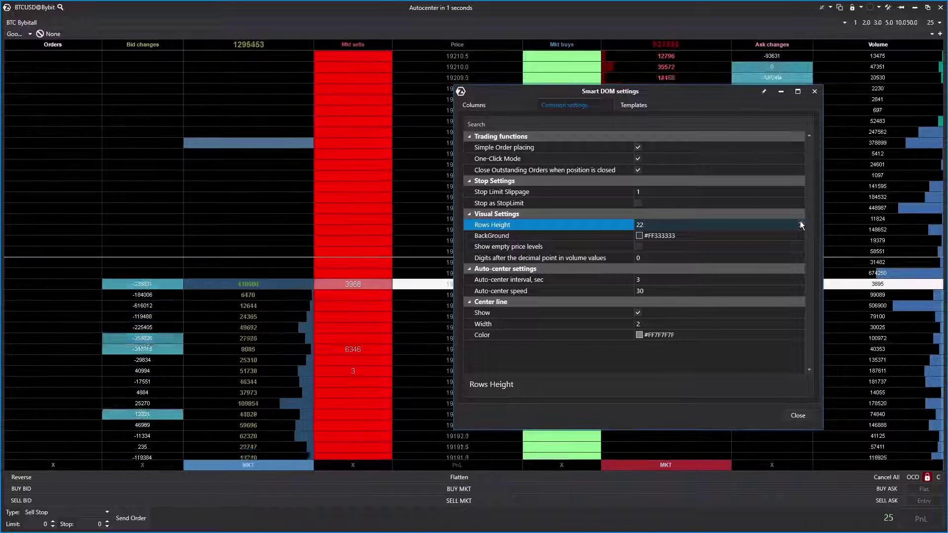
left_click(801, 222)
left_click(800, 223)
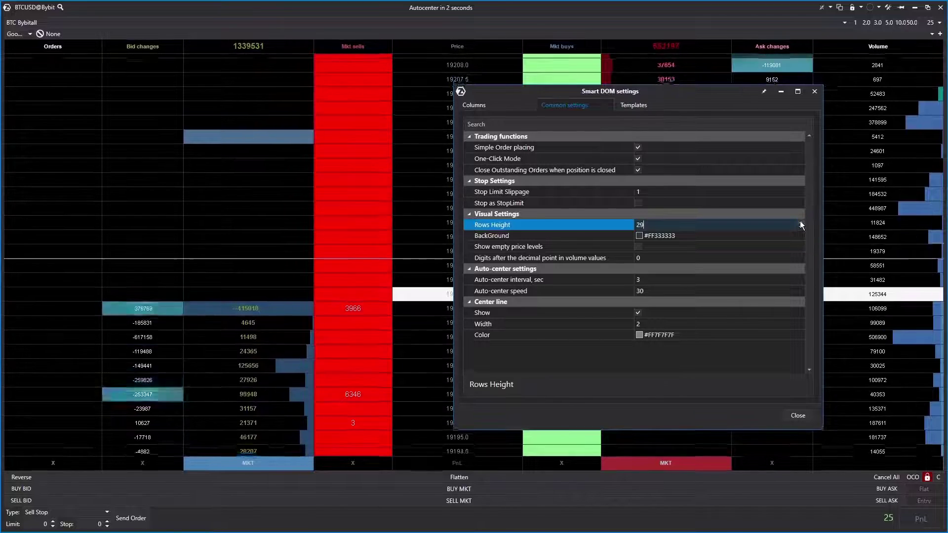
left_click(800, 222)
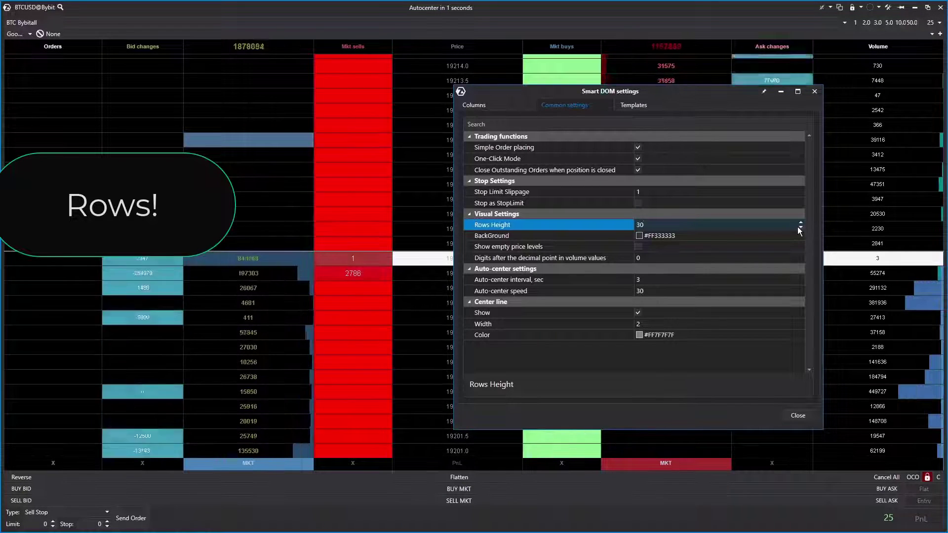
- Set the DOM's rows height back to 20
key("BackSpace")
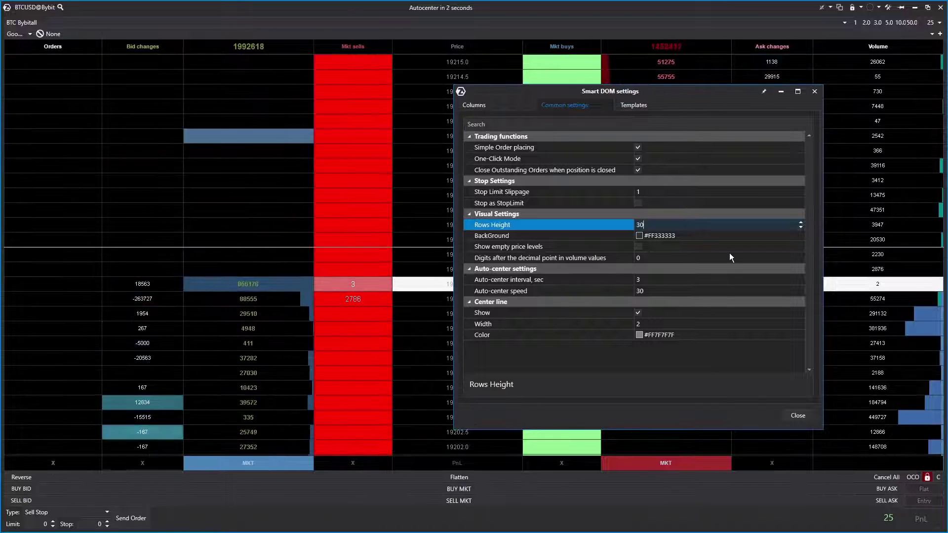
key("BackSpace")
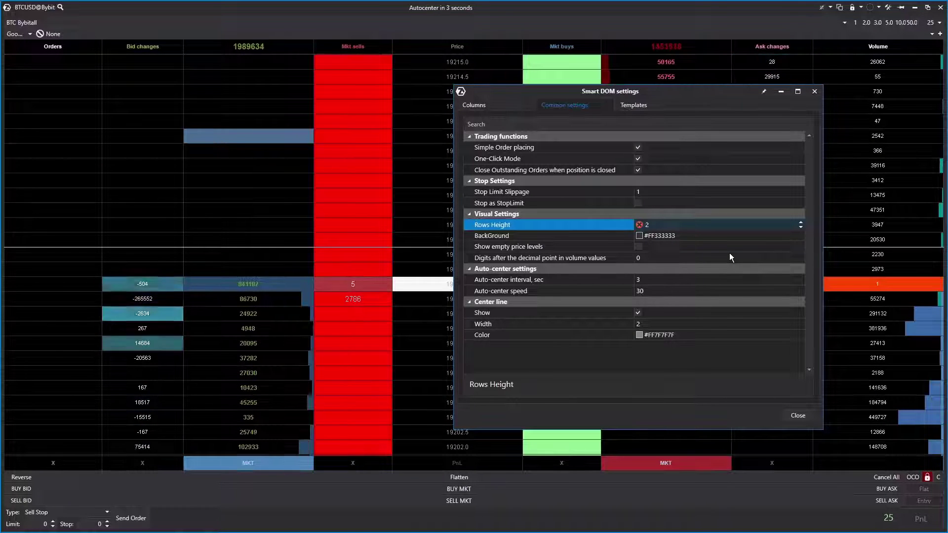
type("20")
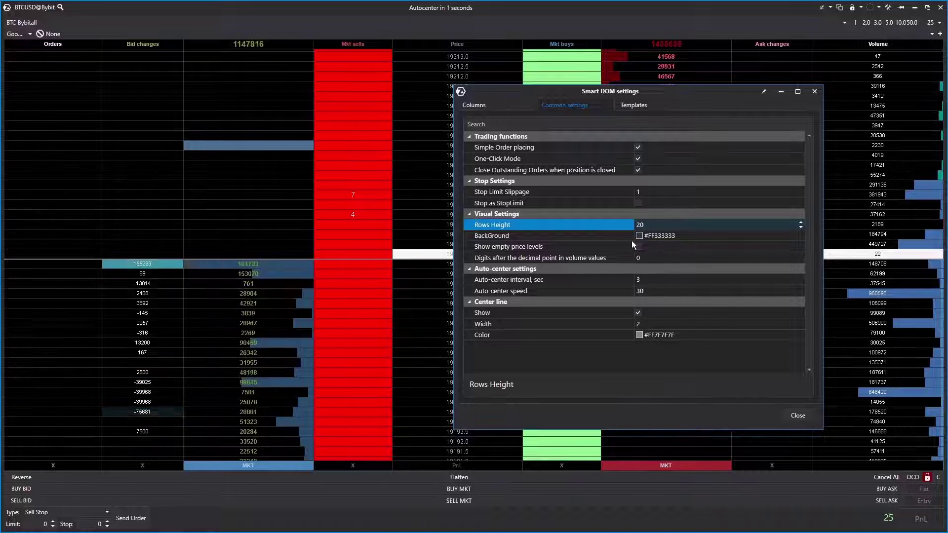
- Set the center line's width to 5 in the common settings
left_click(565, 102)
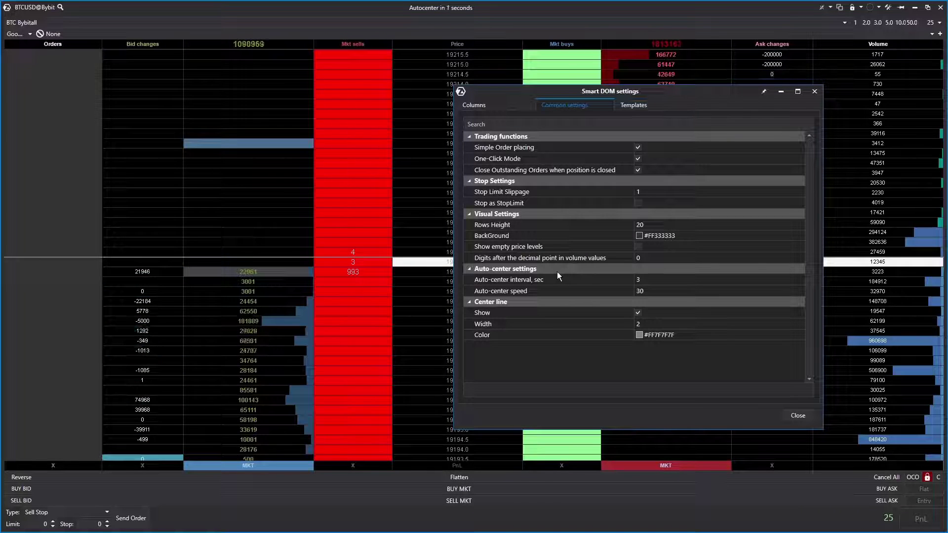
left_click(642, 323)
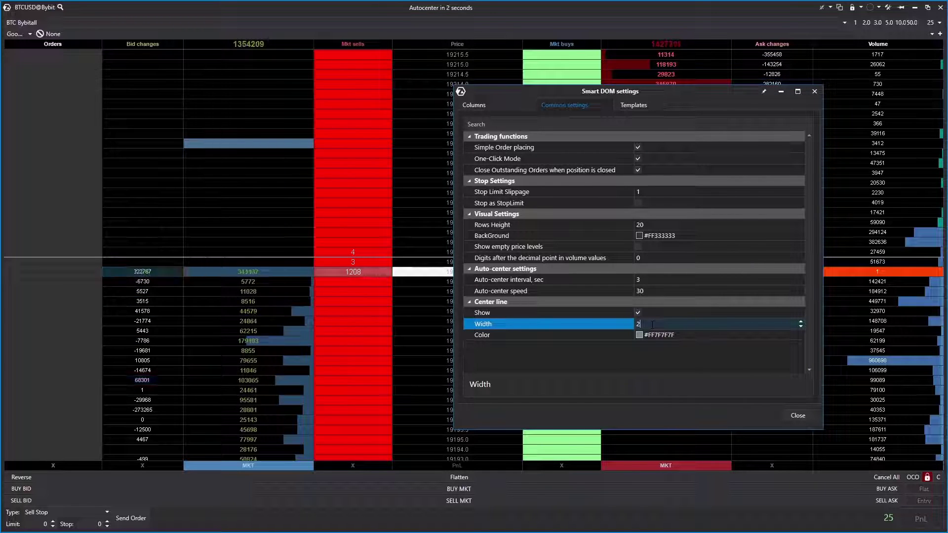
key("BackSpace")
type("5")
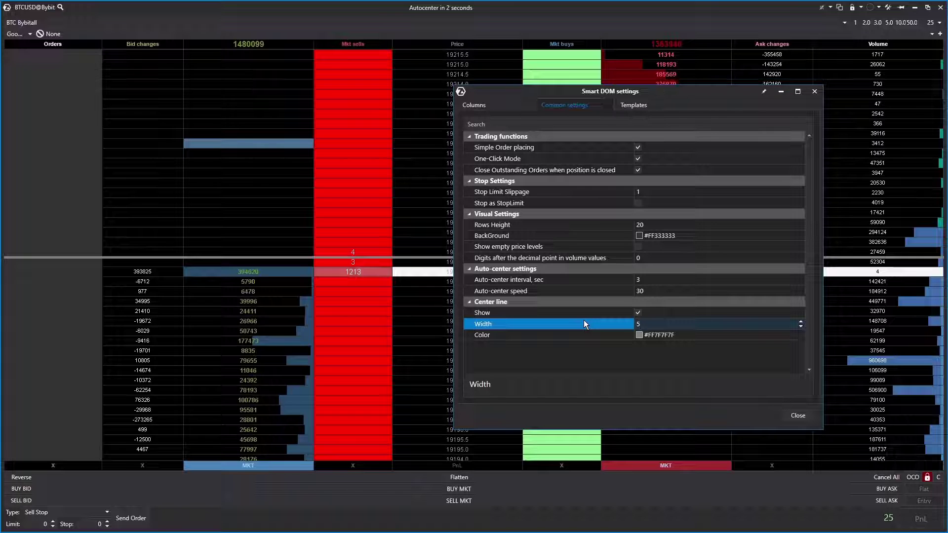
- Set the background color of the My orders column to Black in the column settings
left_click(474, 105)
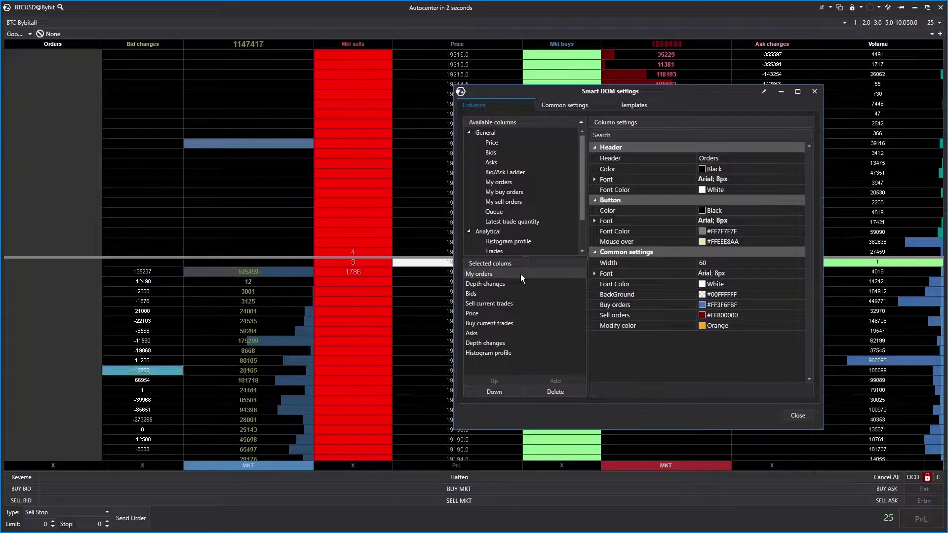
left_click(705, 295)
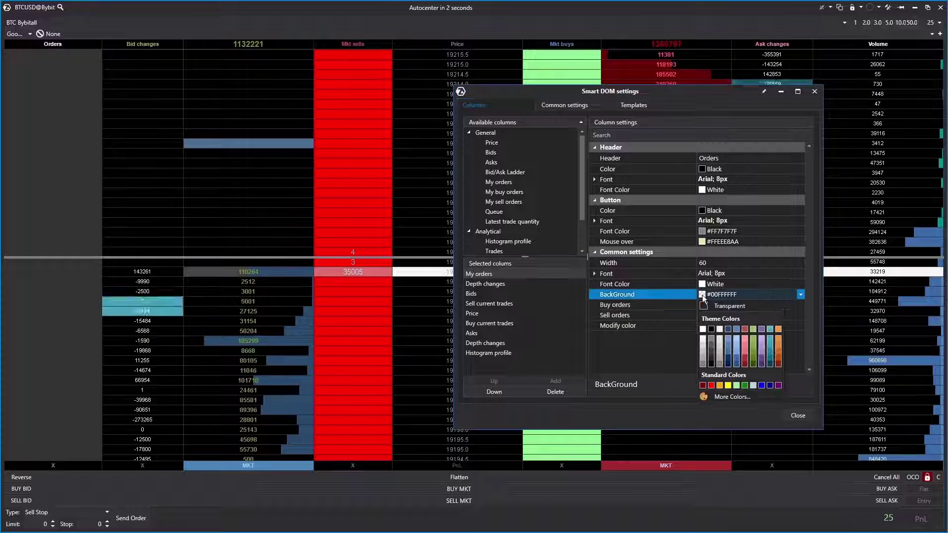
left_click(710, 329)
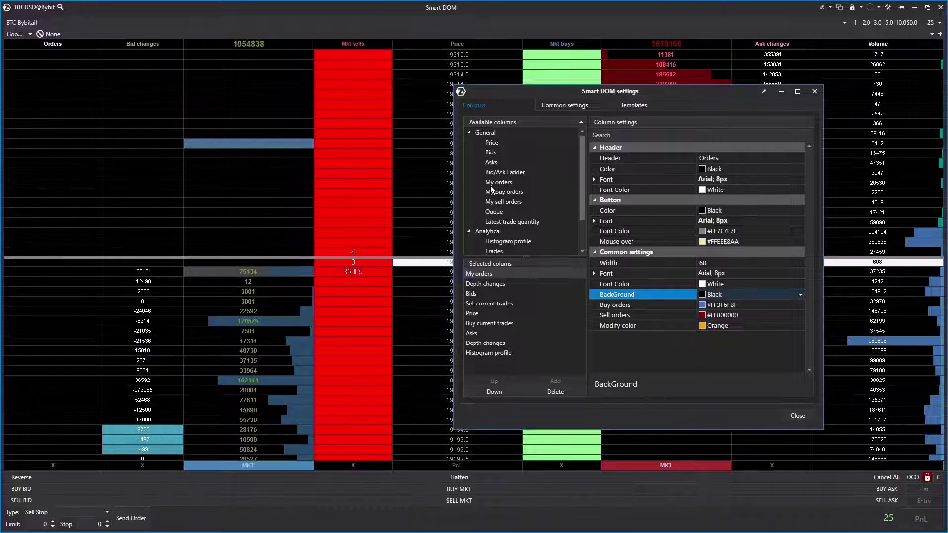
- Add the analytical Notes column to the DOM and delete it from the selected columns again
scroll(490, 188, "down", 2)
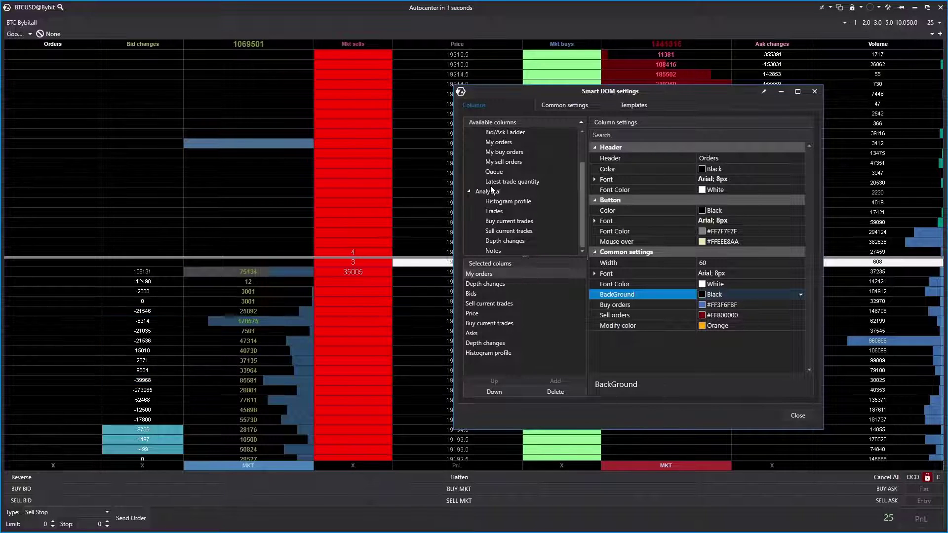
left_click(489, 252)
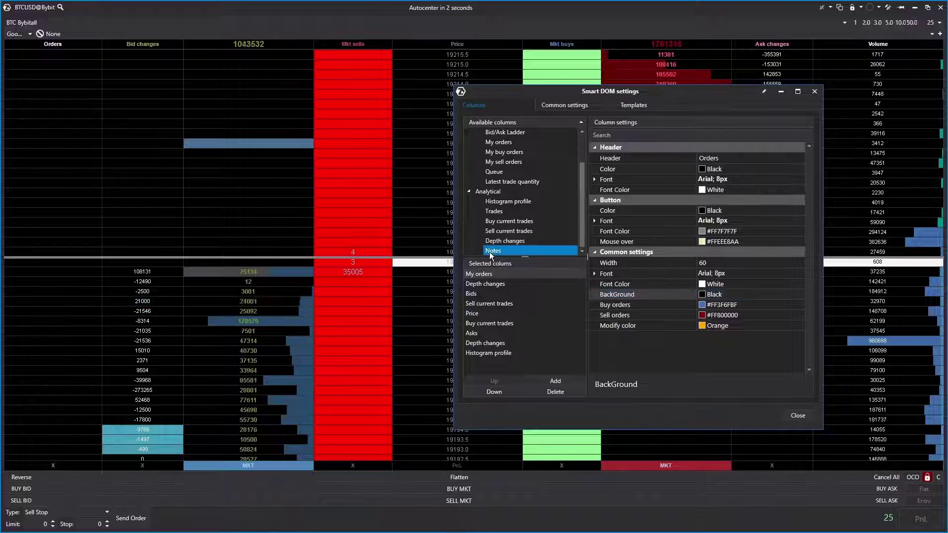
left_click(551, 383)
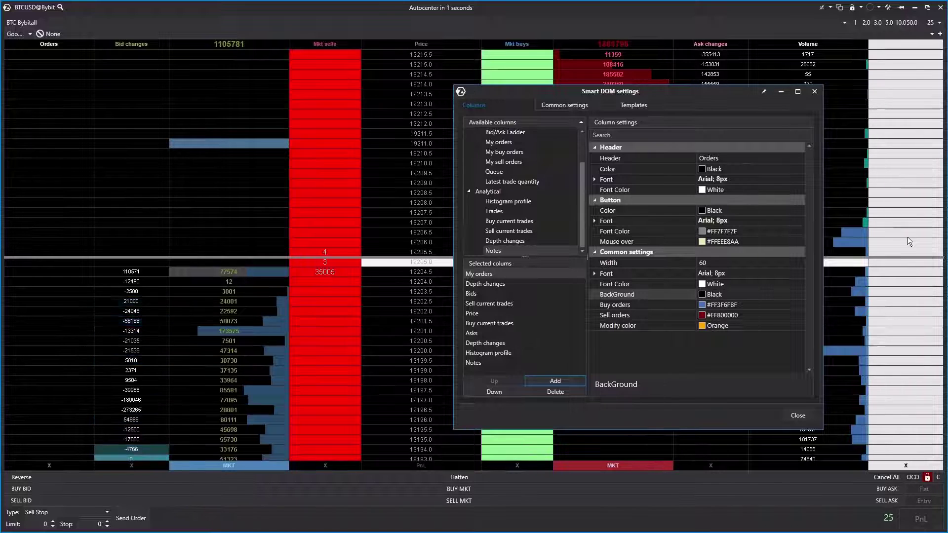
left_click(481, 364)
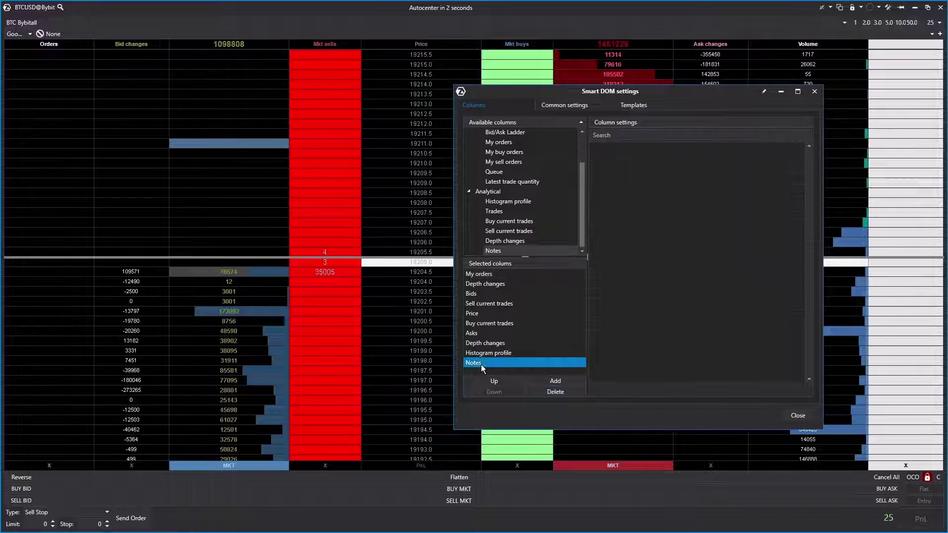
left_click(554, 391)
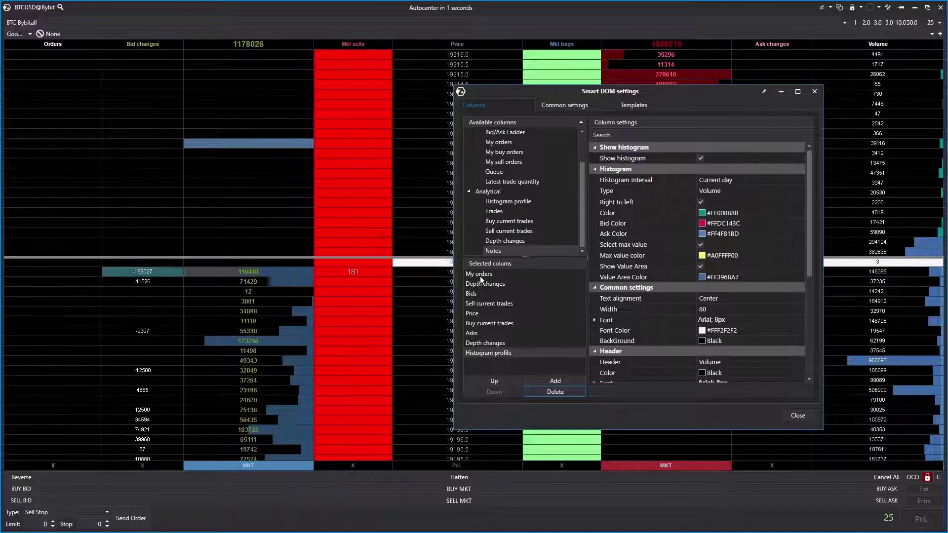
- Move the My orders column below Depth changes and back to the first place in the column order
left_click_drag(480, 277, 479, 286)
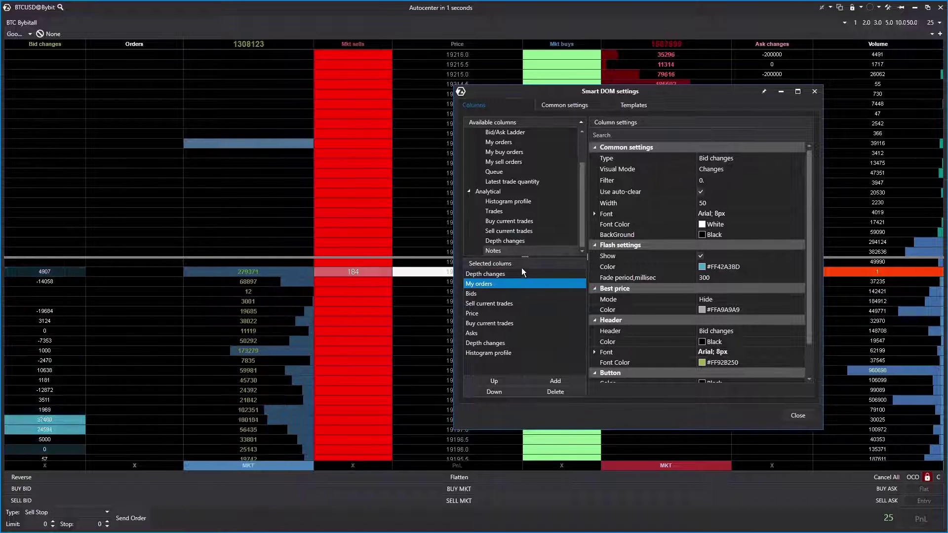
left_click_drag(524, 283, 525, 271)
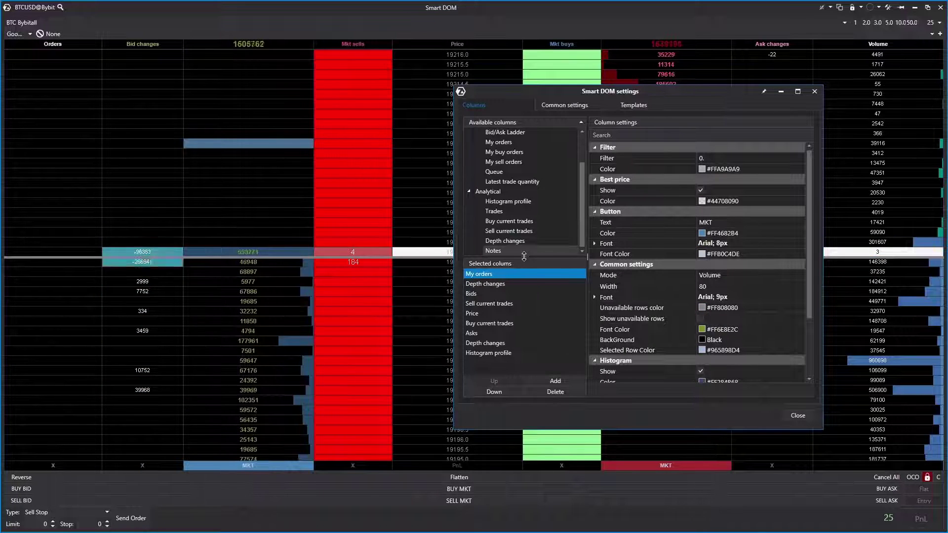
- Review the column settings of My orders and the bid-side Depth changes
left_click(485, 277)
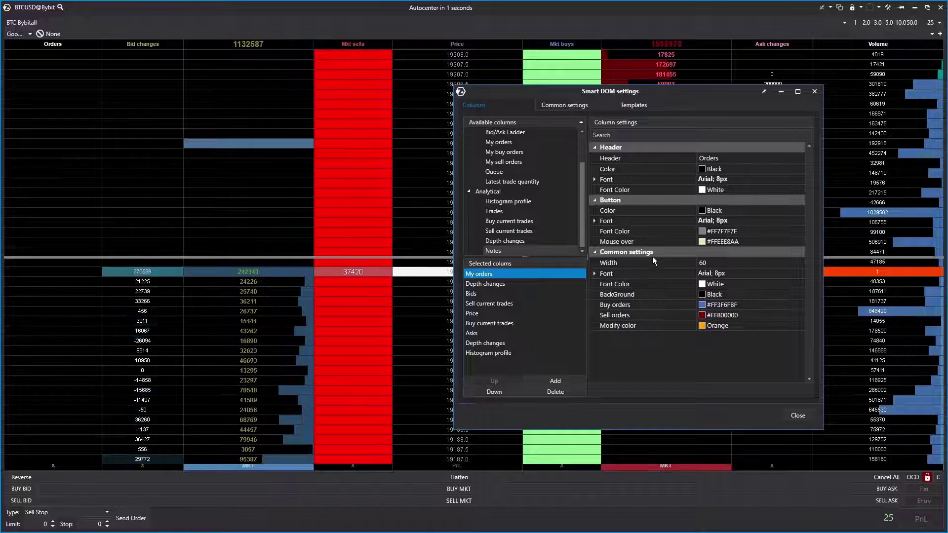
left_click(499, 285)
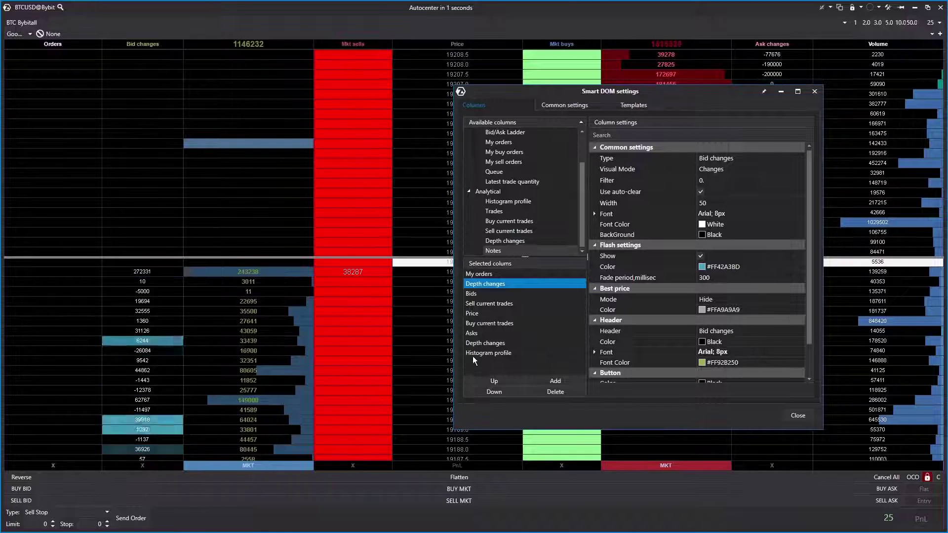
- Turn off the best price display for the Bids column
left_click(476, 295)
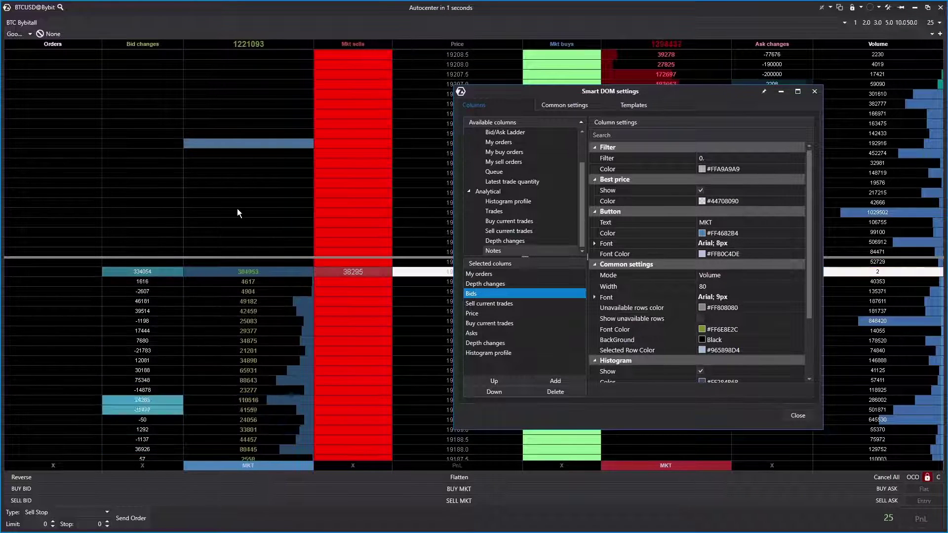
left_click(607, 190)
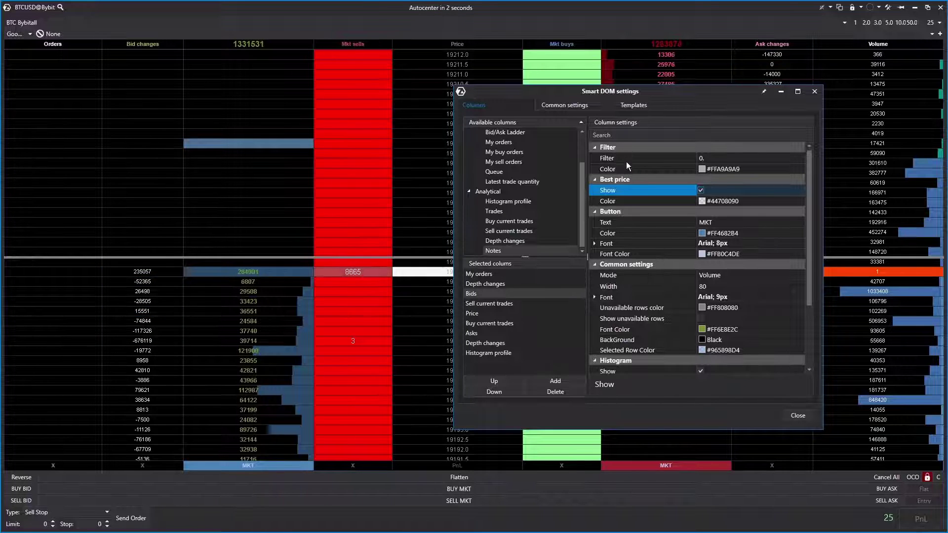
left_click(701, 191)
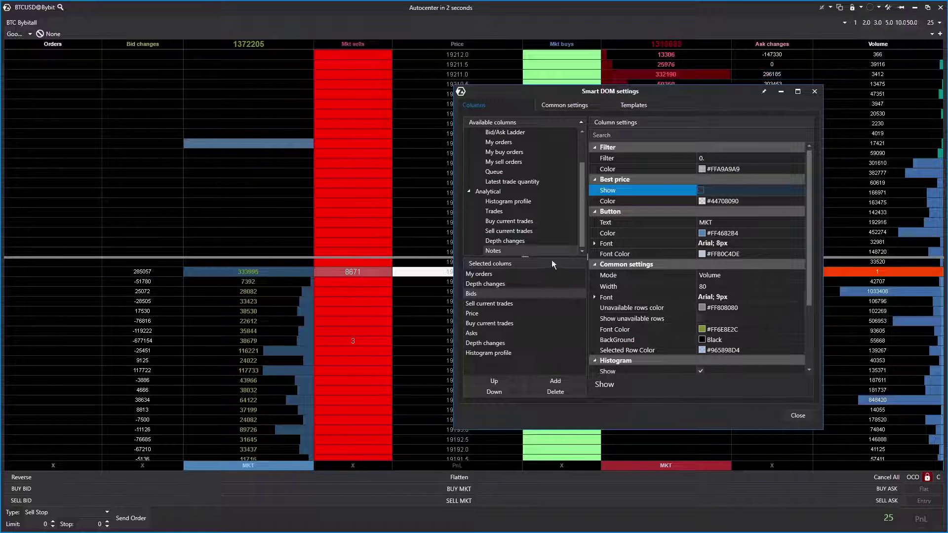
- Turn the best price display for the Bids column back on and change its button text to XXX
left_click(700, 190)
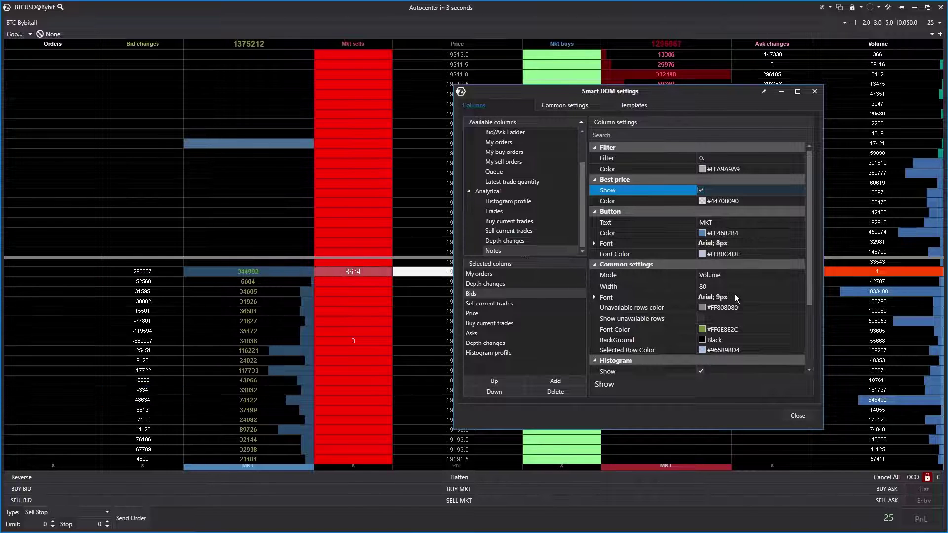
left_click(724, 223)
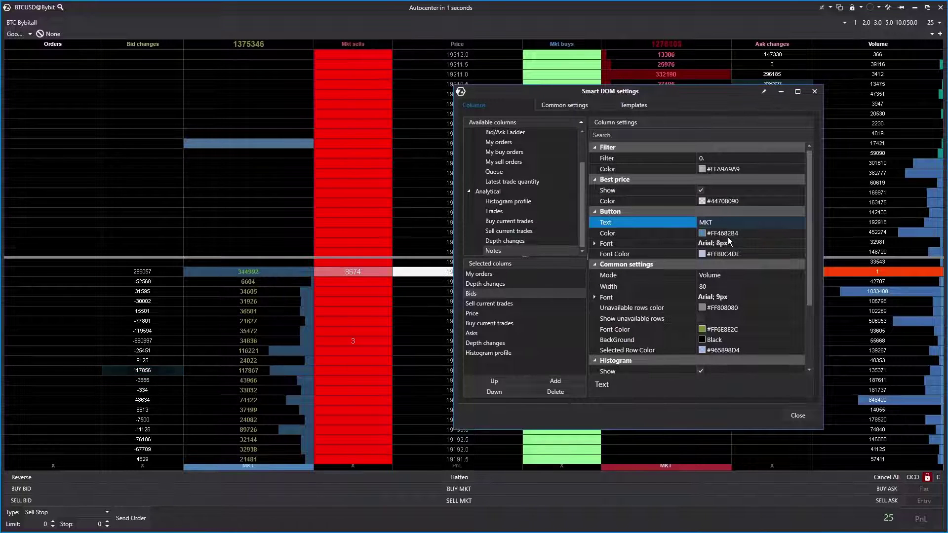
key("BackSpace")
key("BackSpace")
key("BackSpace")
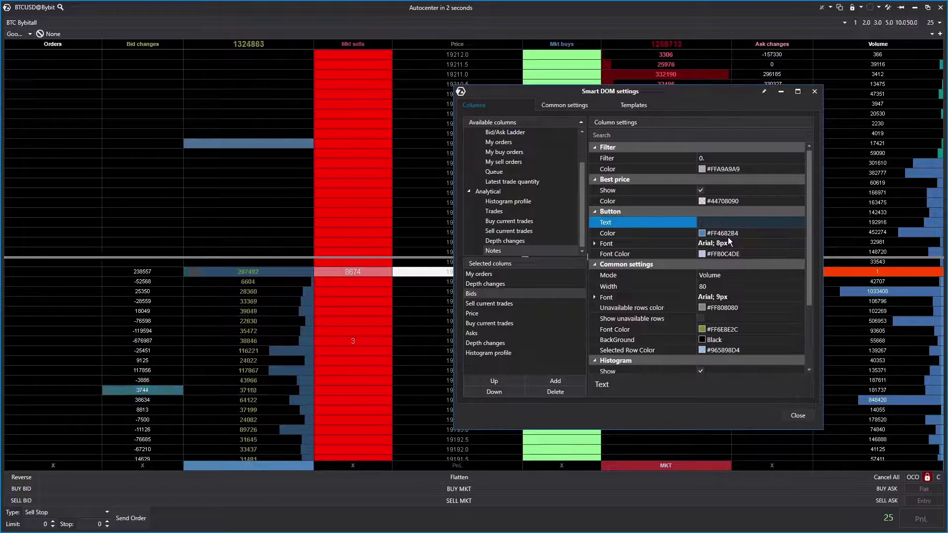
type("XXX")
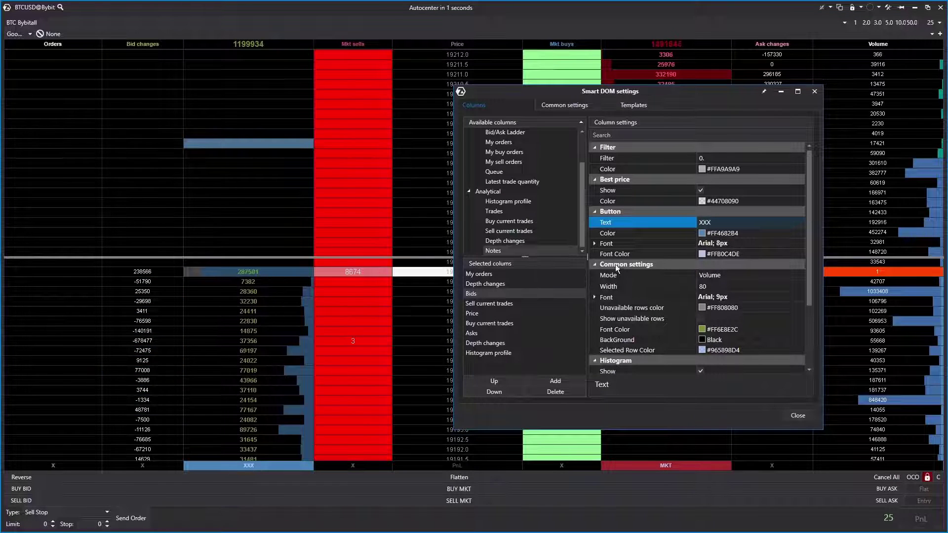
- Restore the Bids column's button text to MKT and check the colour choices for the button
left_click(716, 222)
key("BackSpace")
key("BackSpace")
key("BackSpace")
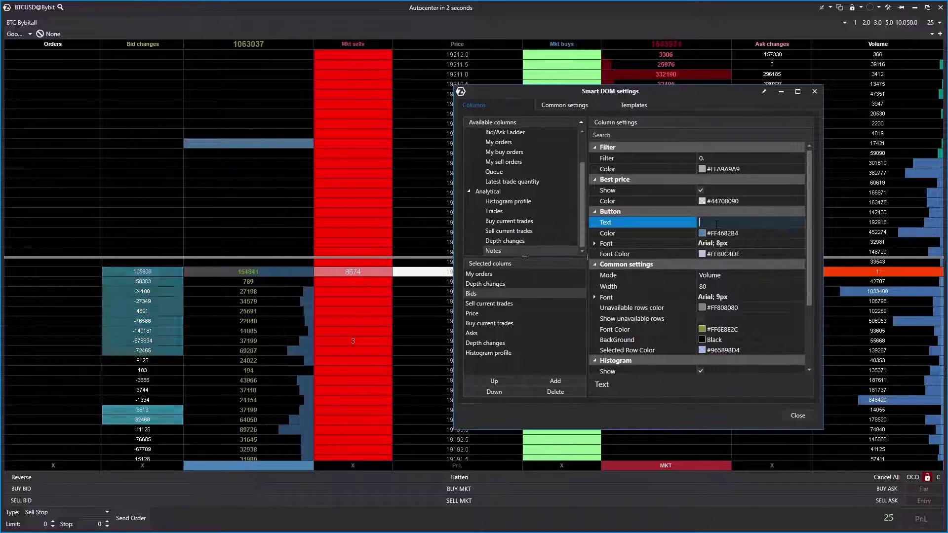
type("M")
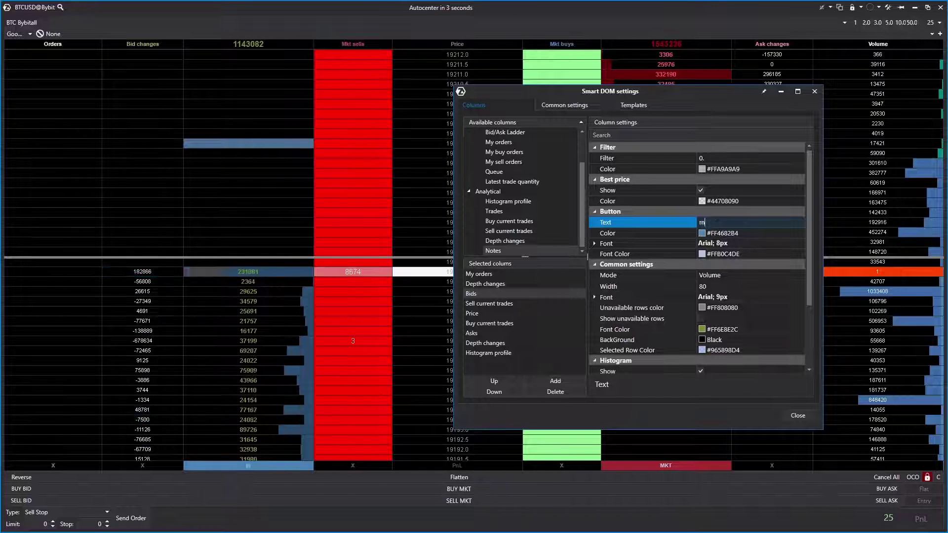
type("KT")
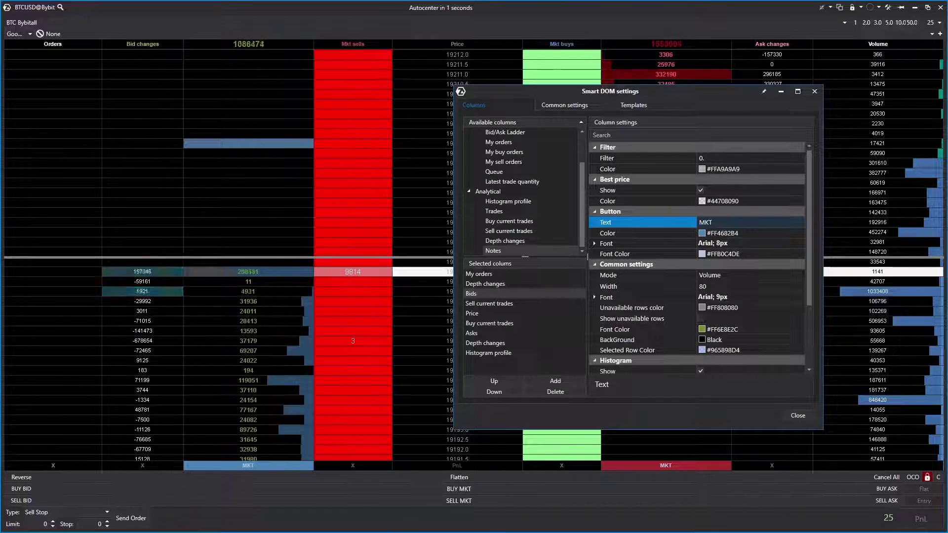
left_click(706, 235)
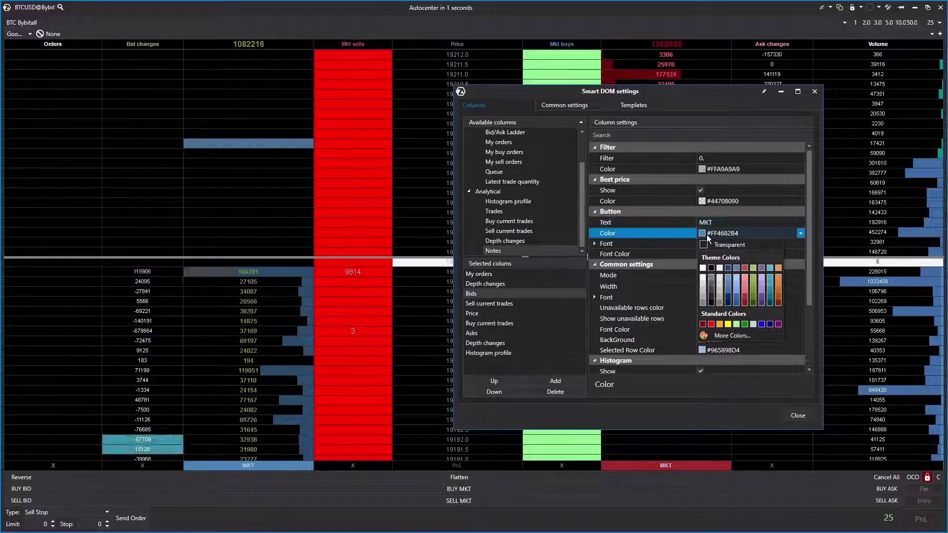
left_click(678, 247)
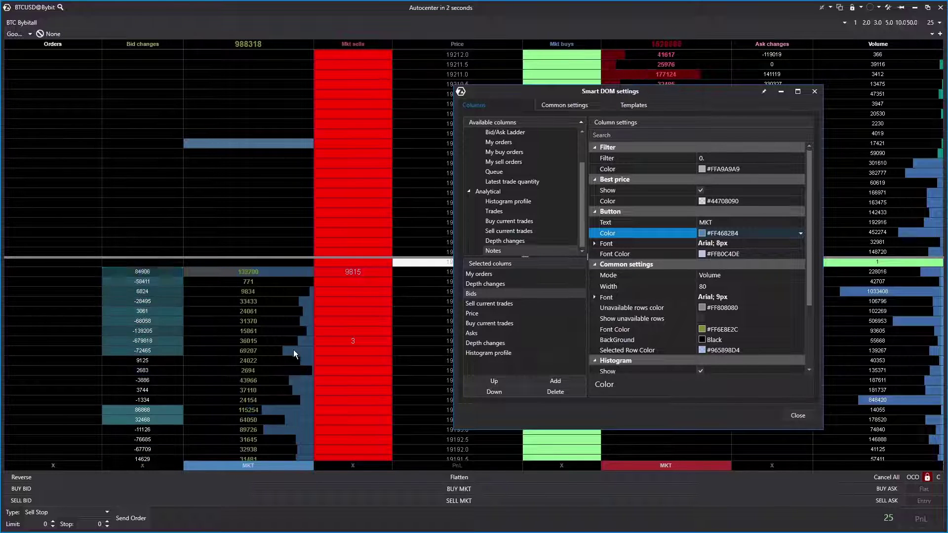
- Try the OrdersCount and Average volume modes for the Bids column and return it to Volume
left_click(791, 271)
left_click(773, 298)
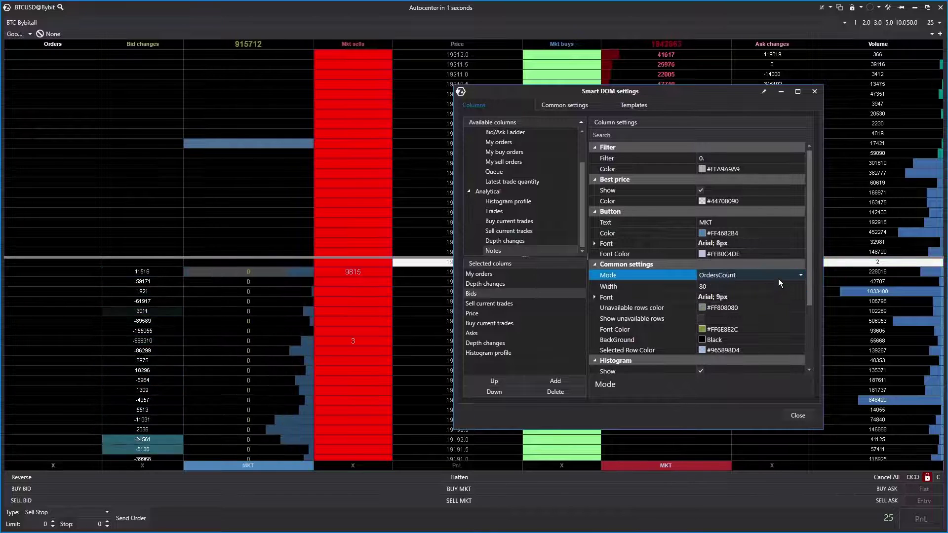
left_click(787, 277)
left_click(777, 304)
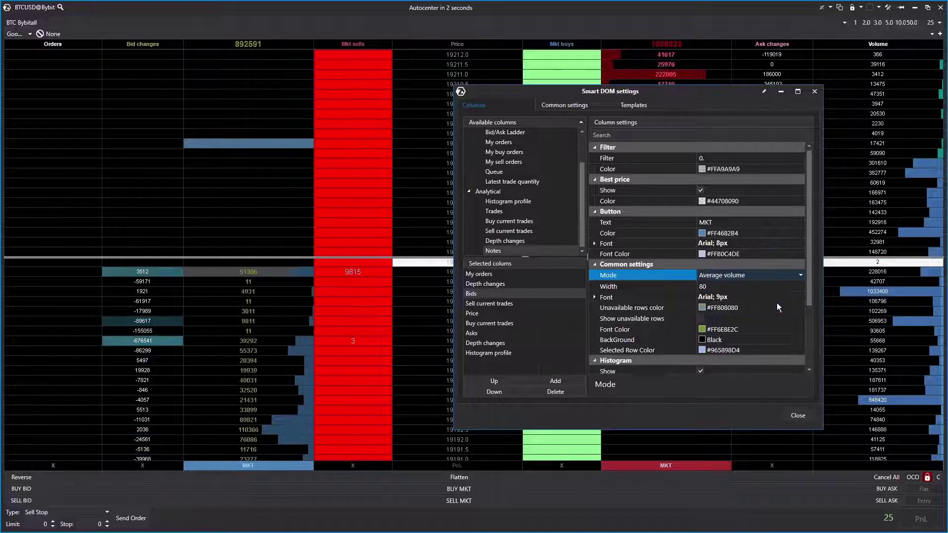
left_click(798, 274)
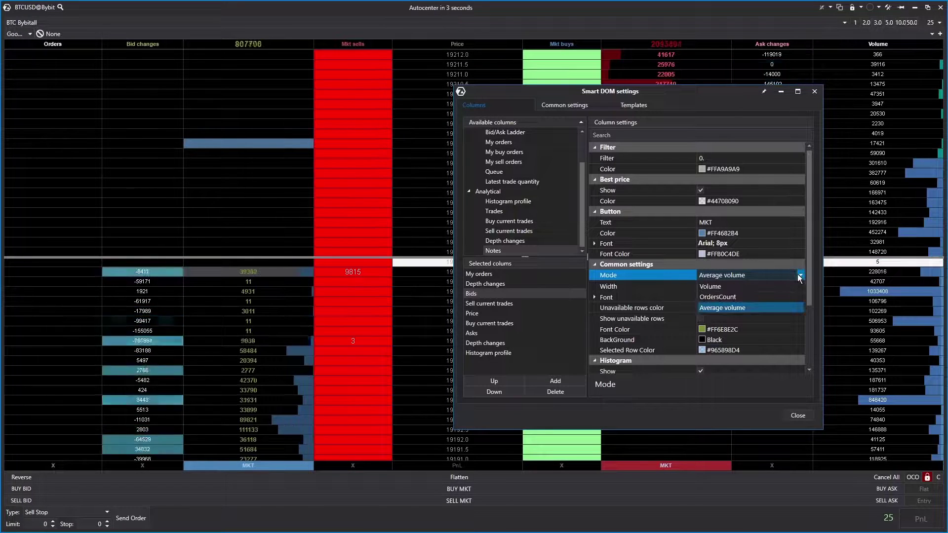
left_click(779, 292)
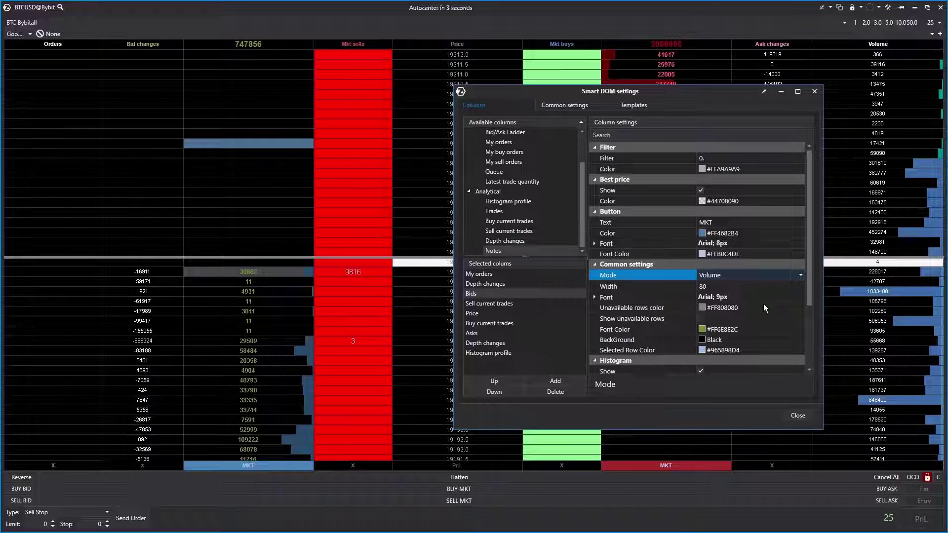
- Turn the right-to-left direction of the Bids histogram off and back on, and check the cumulative values option
left_click(748, 286)
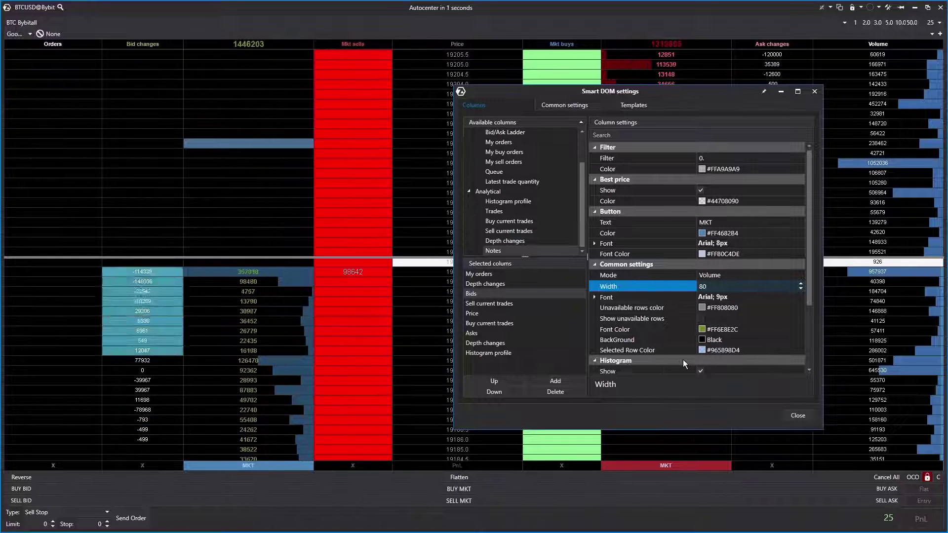
scroll(743, 331, "down", 3)
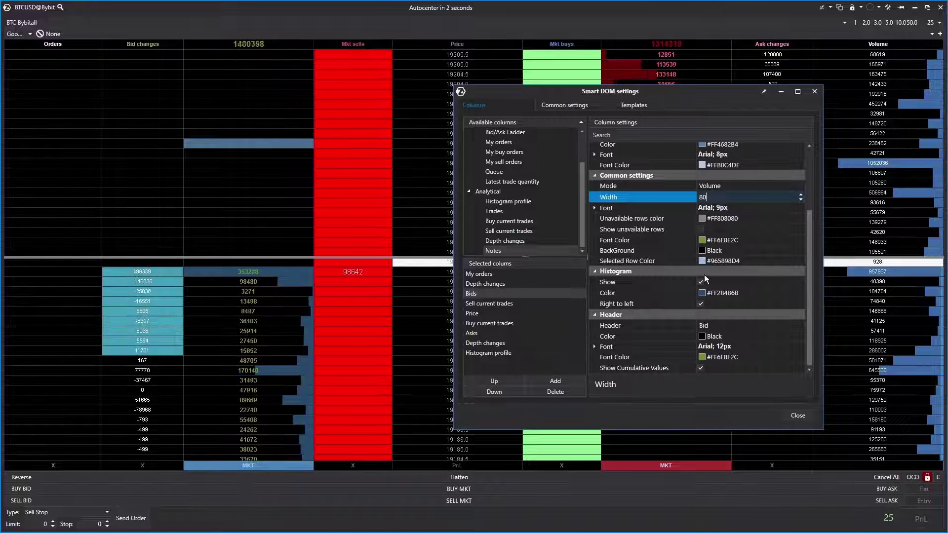
left_click(700, 304)
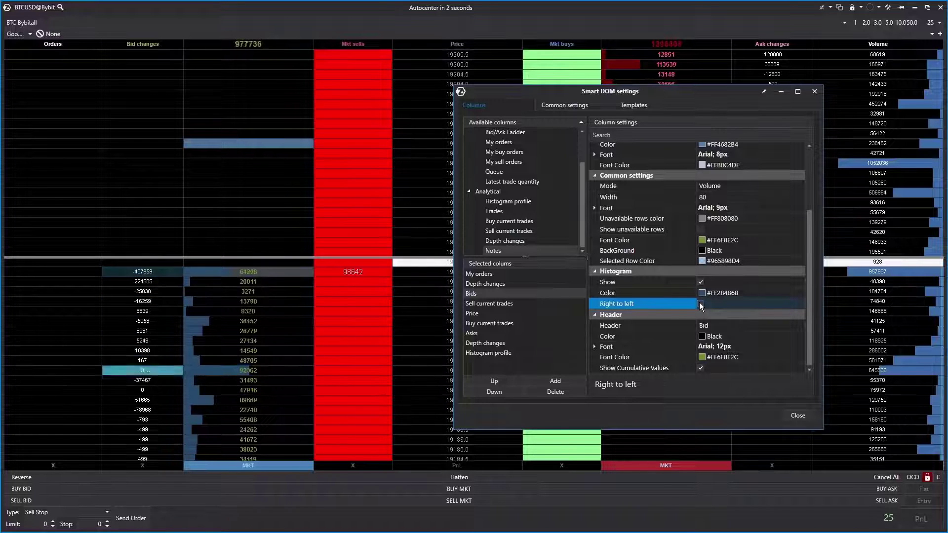
left_click(700, 303)
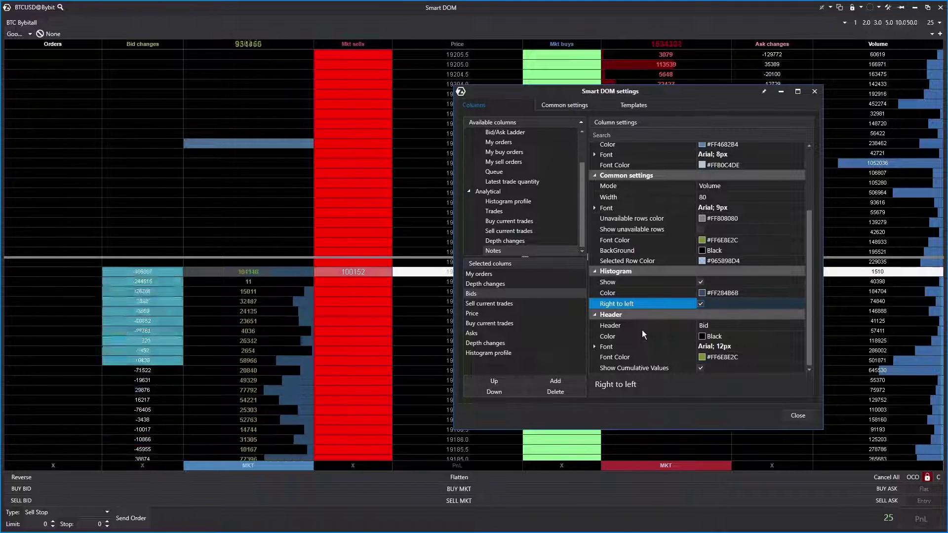
left_click(707, 369)
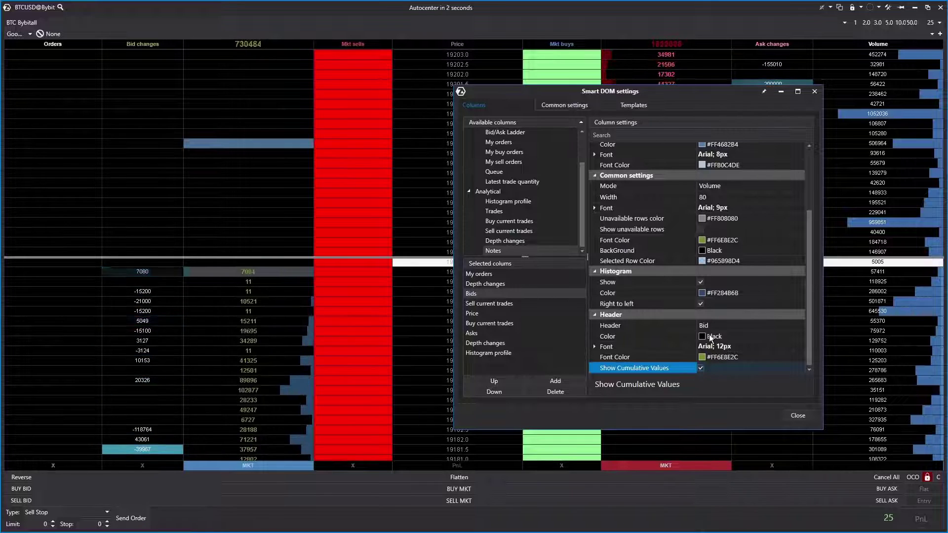
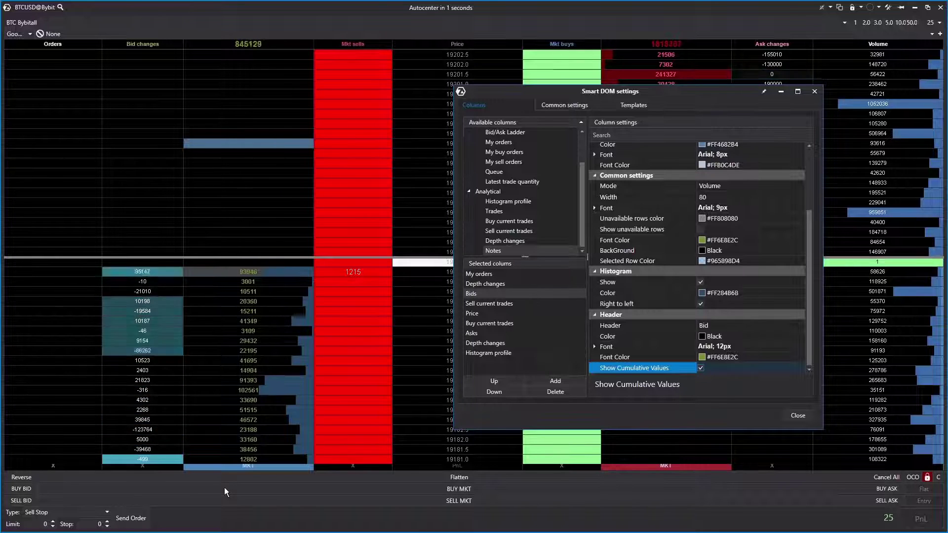
- Try a Purple background for the Sell current trades column, return it to Red and review the remaining column settings
left_click(488, 303)
left_click(733, 158)
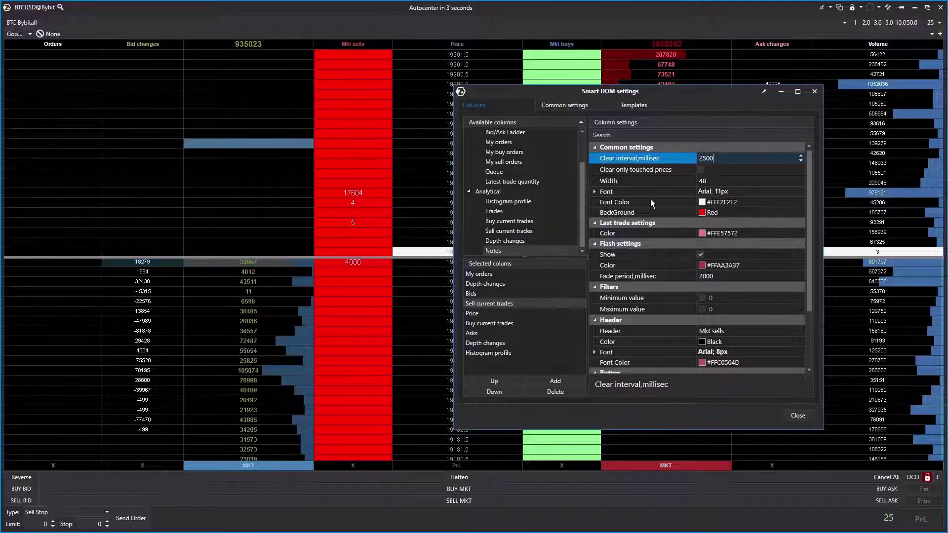
left_click(706, 213)
left_click(711, 213)
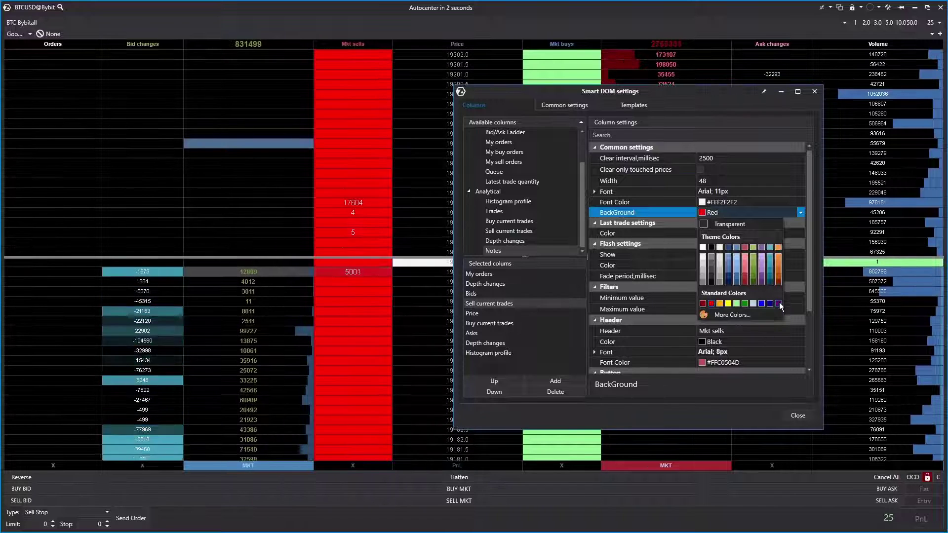
left_click(778, 302)
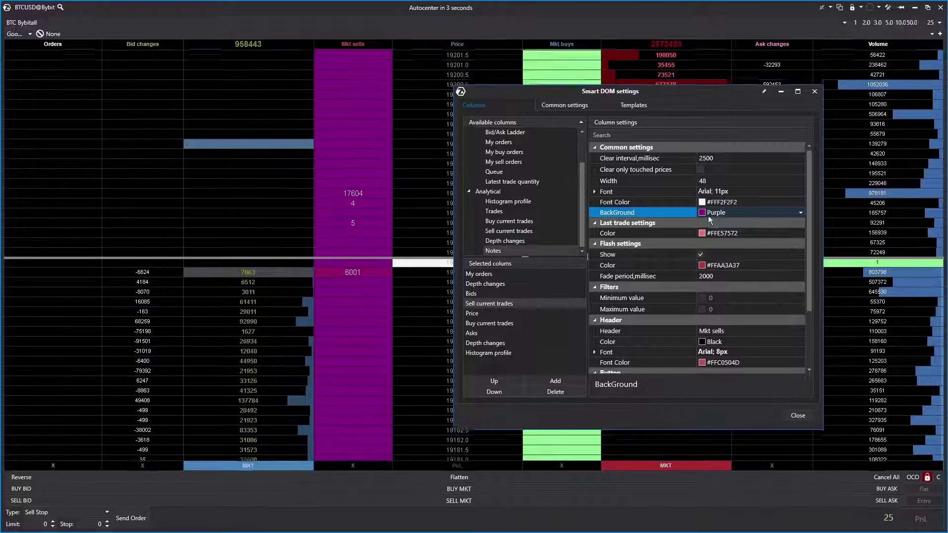
left_click(705, 214)
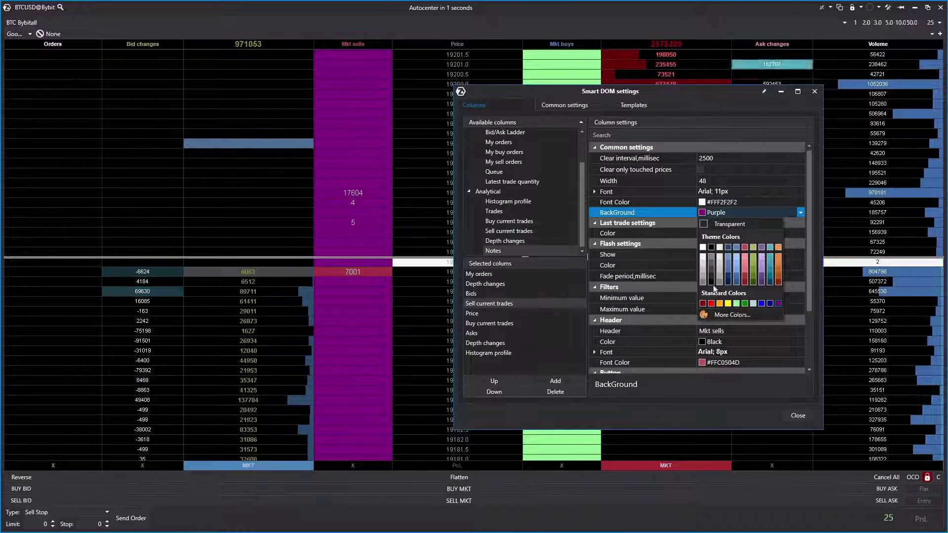
key("Escape")
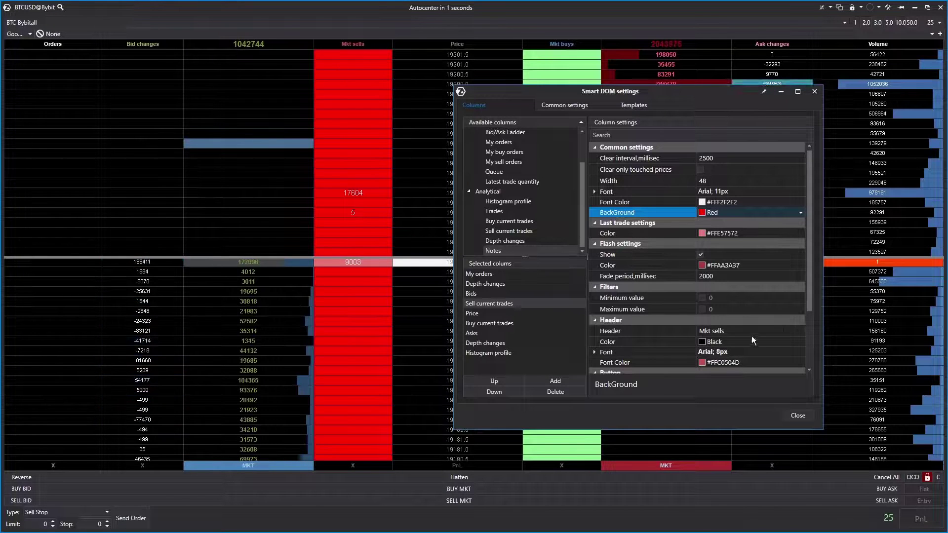
scroll(759, 347, "down", 4)
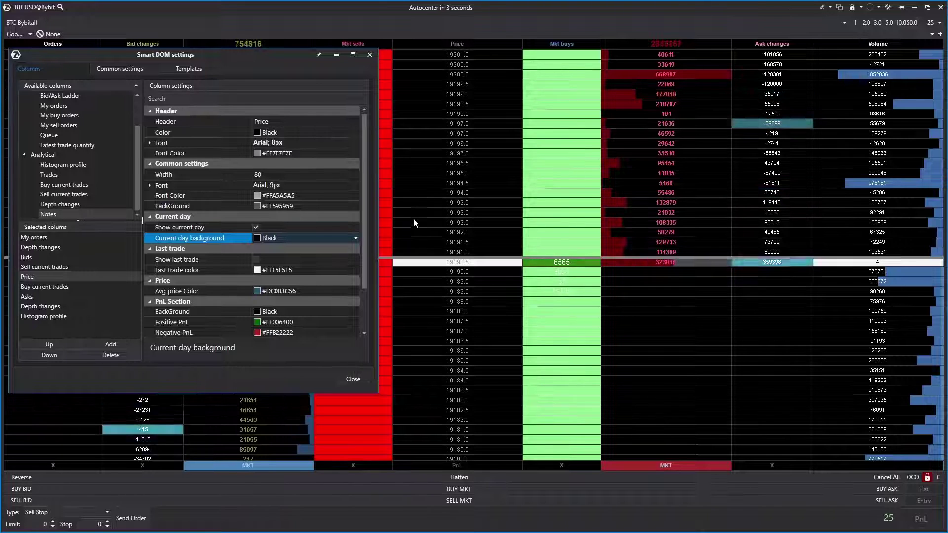
- Turn the last trade display in the Price column on and off again, and review the remaining Price settings
left_click(256, 259)
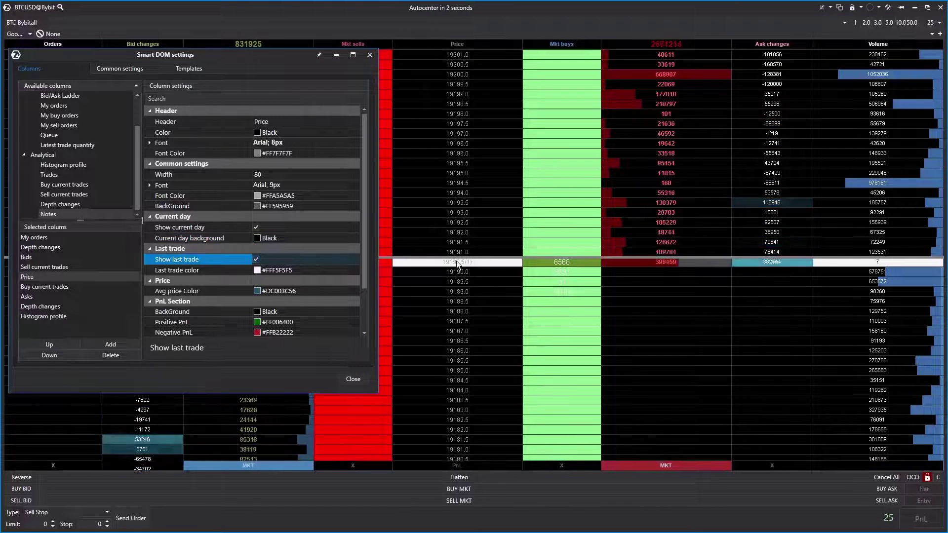
left_click(256, 260)
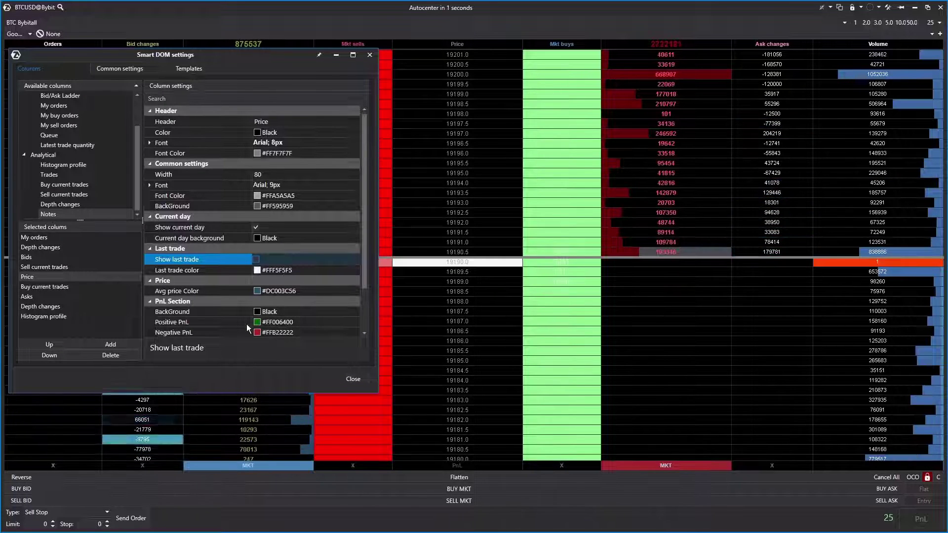
scroll(246, 324, "down", 2)
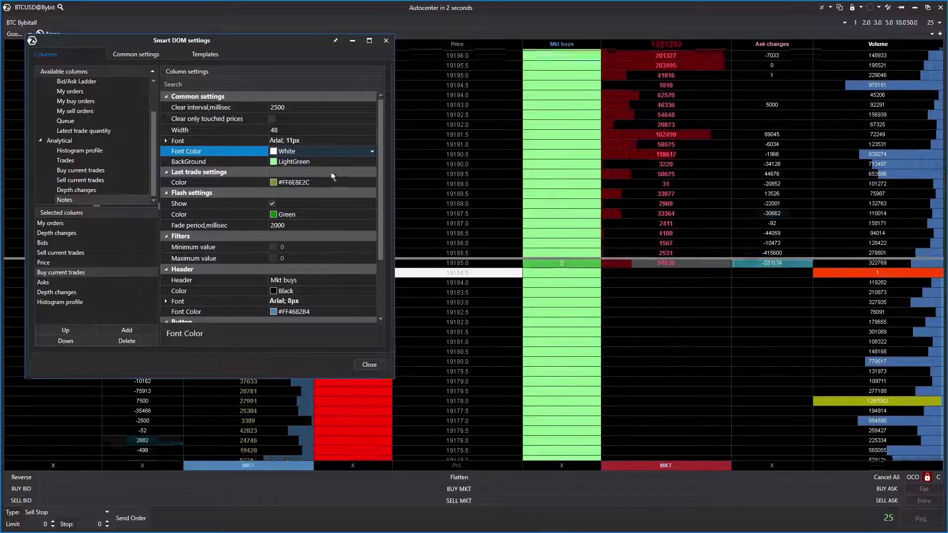
- Set the font colour of the Buy current trades column to black
left_click(276, 152)
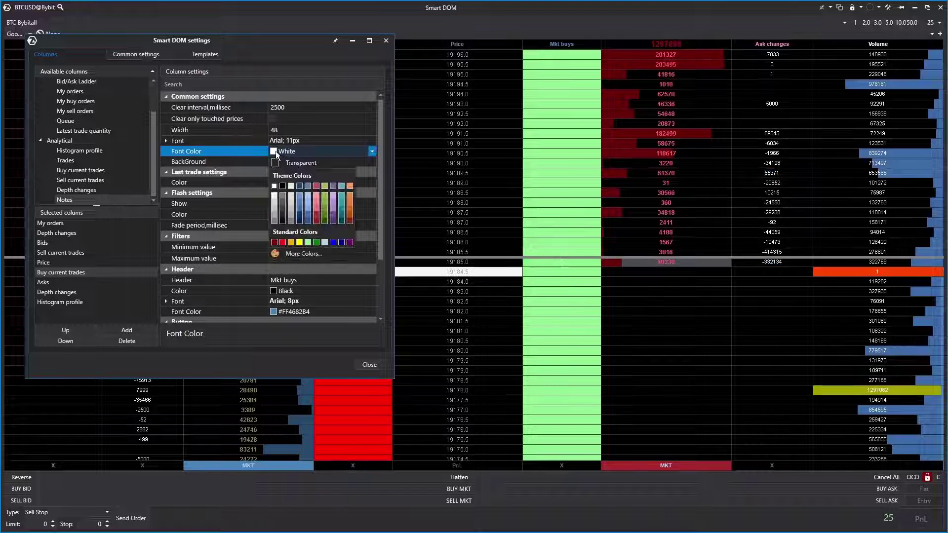
left_click(282, 184)
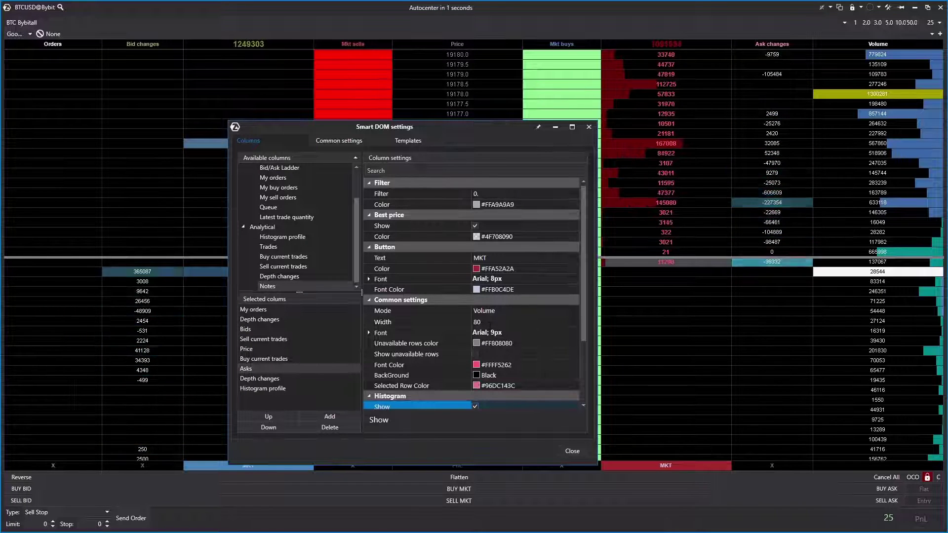
- Toggle the Asks column's histogram display and its right-to-left direction, restoring both settings
scroll(504, 328, "down", 1)
scroll(505, 328, "down", 1)
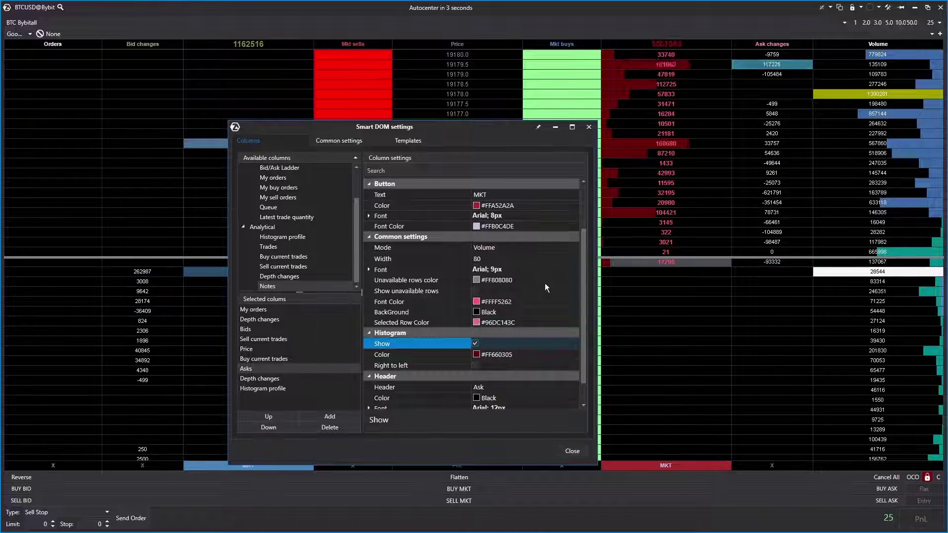
left_click(476, 343)
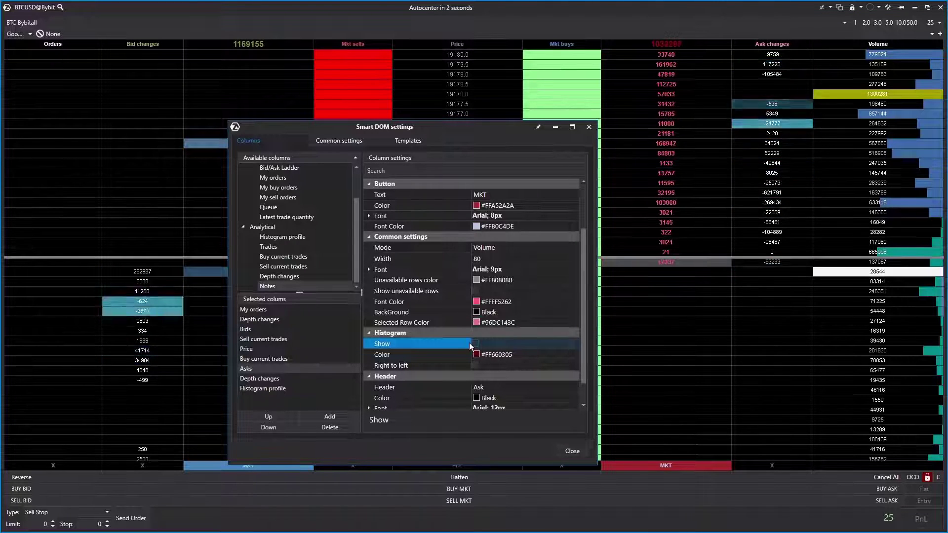
left_click(476, 343)
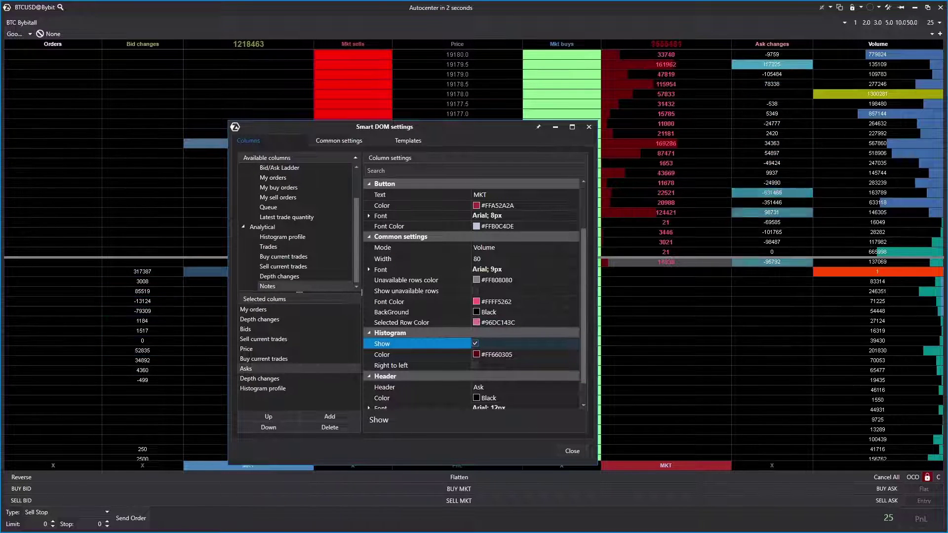
left_click(475, 365)
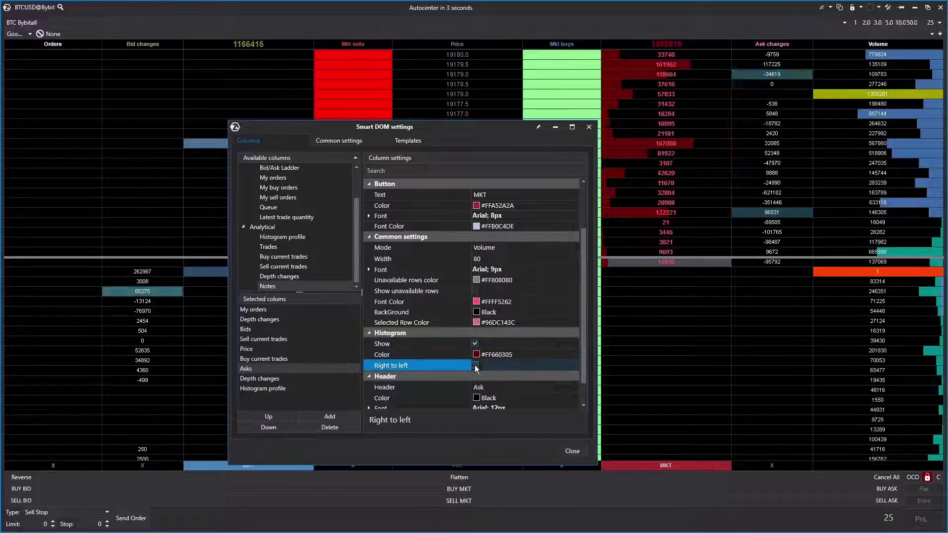
left_click(475, 366)
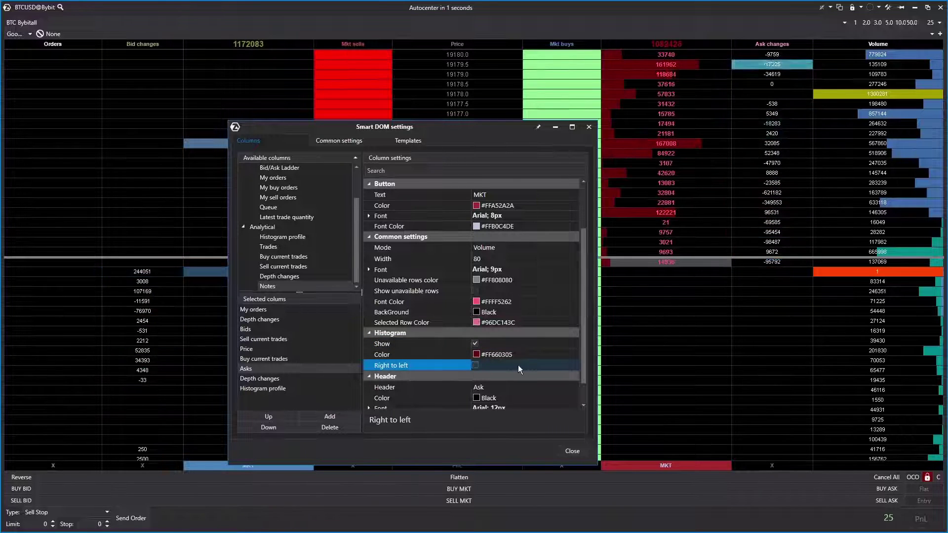
- Toggle the cumulative values in the Asks column's header off and back on
scroll(501, 379, "down", 2)
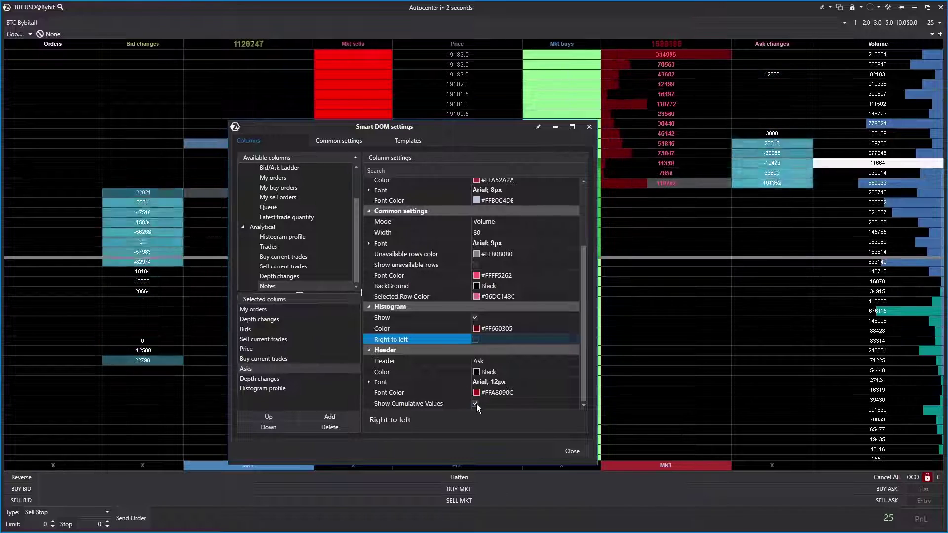
left_click(476, 403)
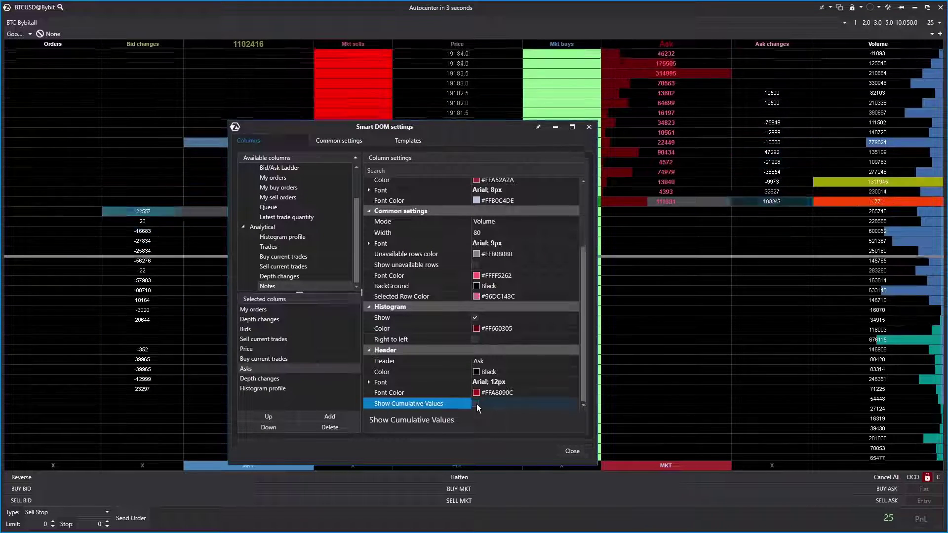
left_click(476, 404)
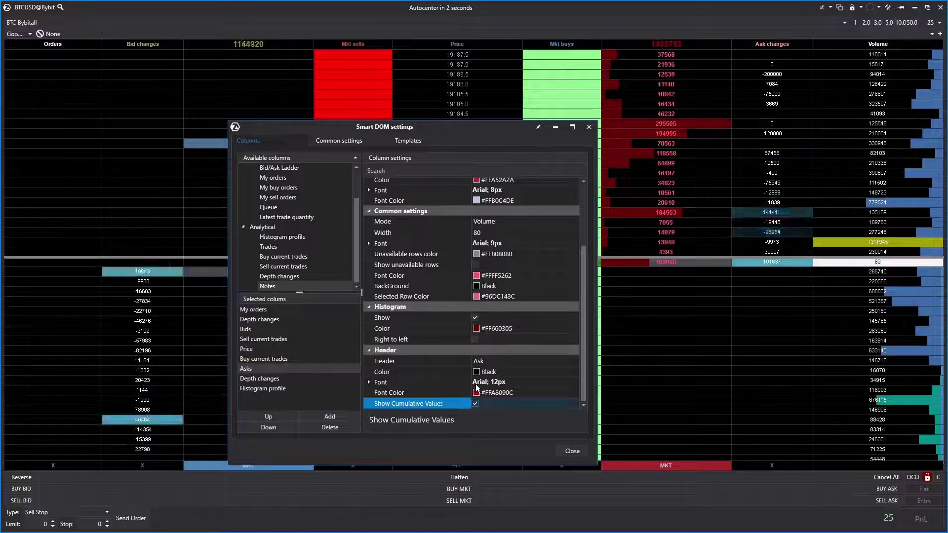
- View the Depth changes column below Asks, and toggle the Histogram profile column's histogram display off and back on
left_click(277, 379)
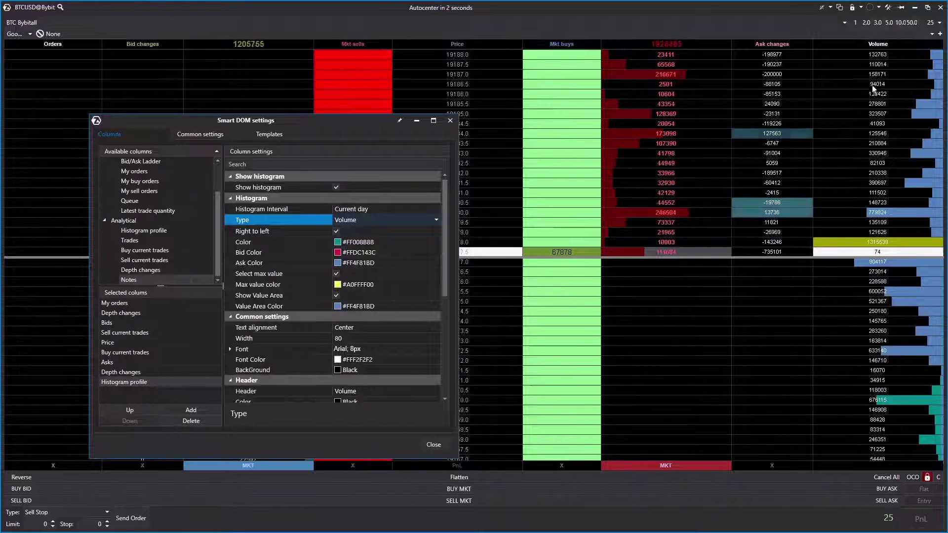
left_click(336, 187)
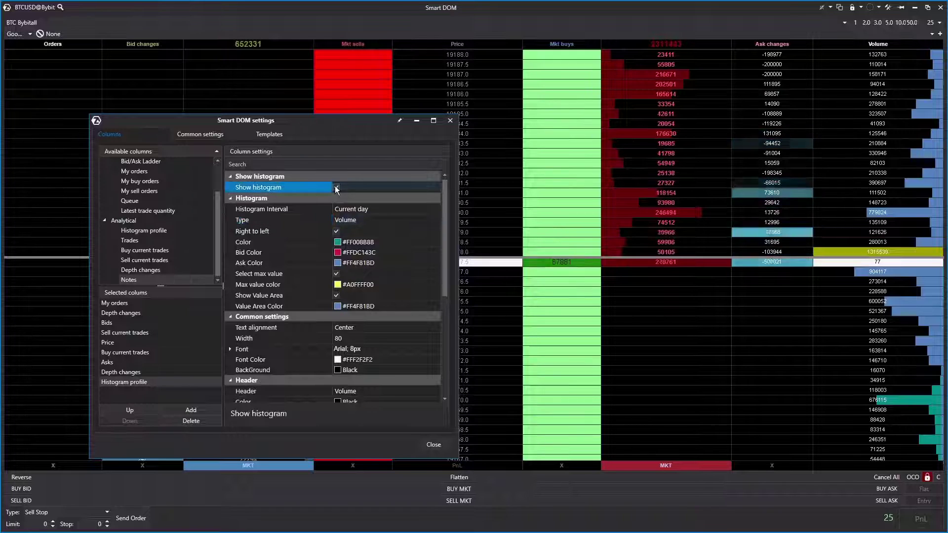
left_click(335, 187)
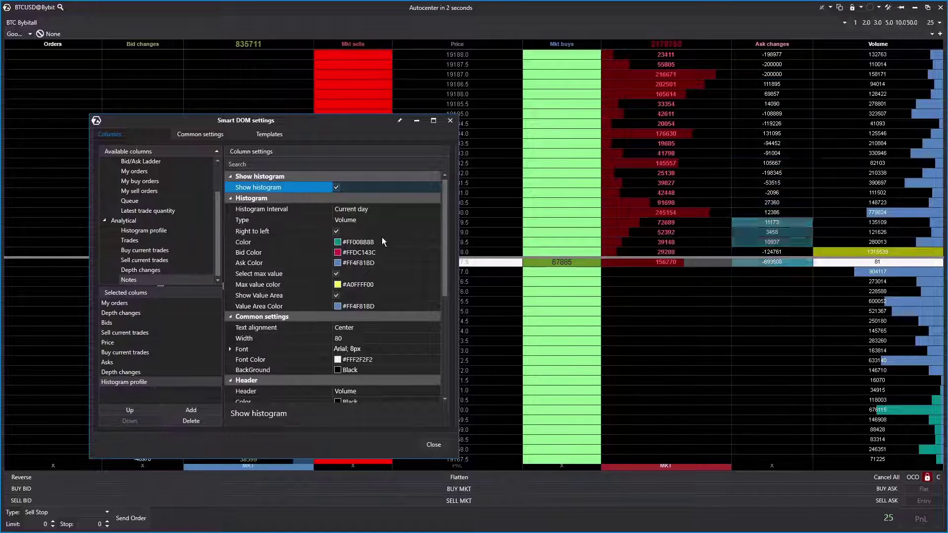
- Try the Delta type for the Histogram profile column, return it to Volume, and toggle its right-to-left direction, restoring the setting
left_click(405, 220)
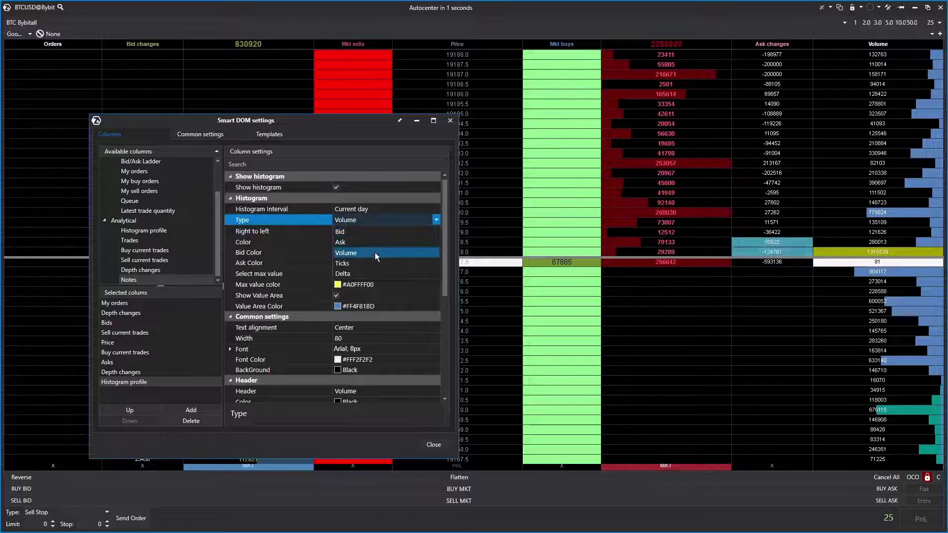
left_click(369, 275)
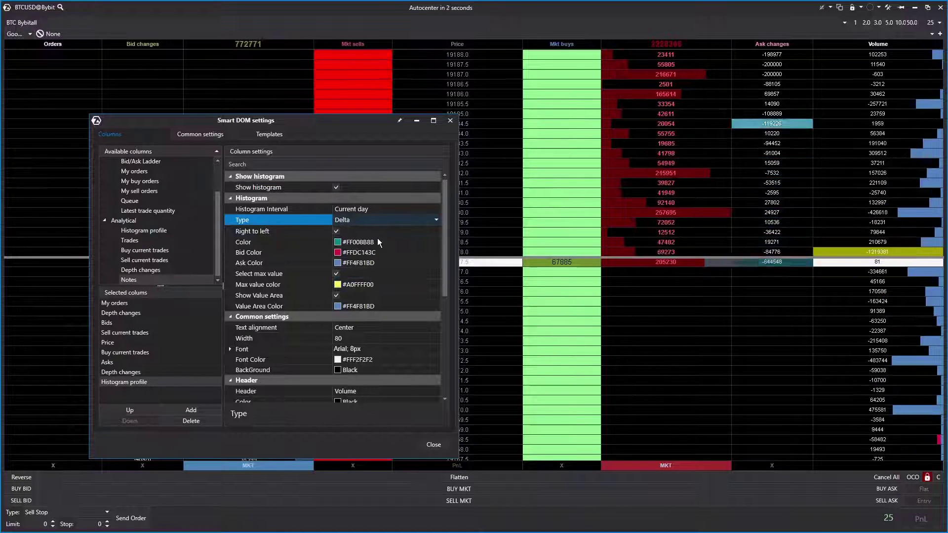
left_click(427, 223)
left_click(395, 254)
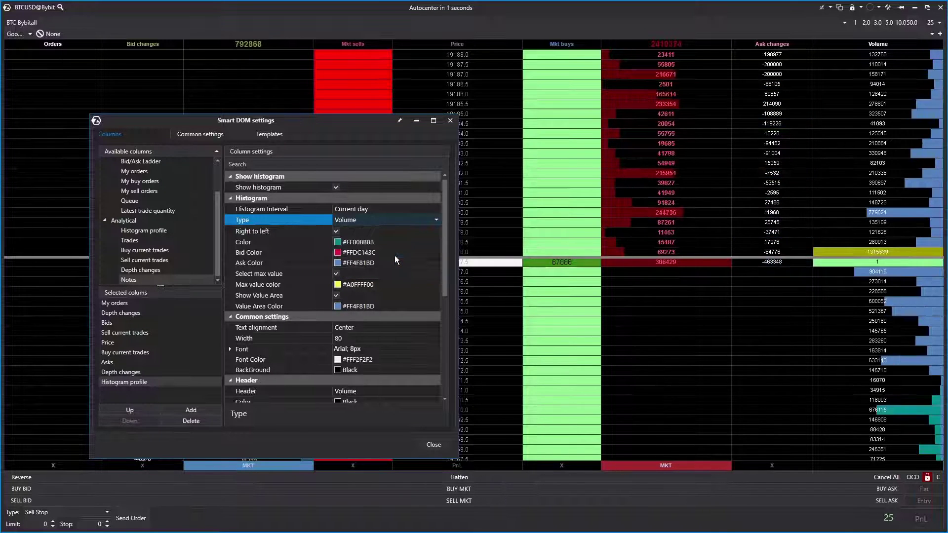
left_click(336, 232)
left_click(336, 231)
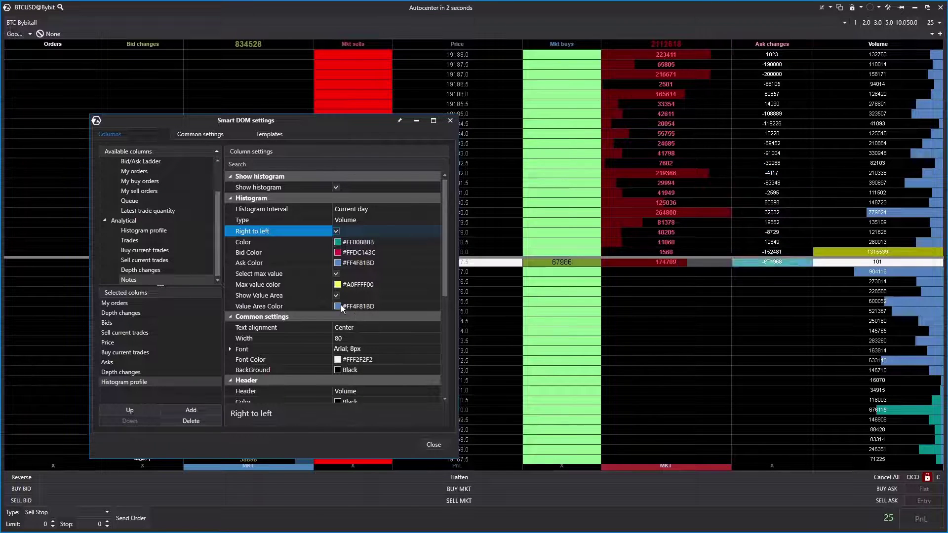
- Set the Histogram profile column's Value Area Color to Purple and review its header, best price, histogram direction and last trade settings
left_click(395, 306)
left_click(415, 396)
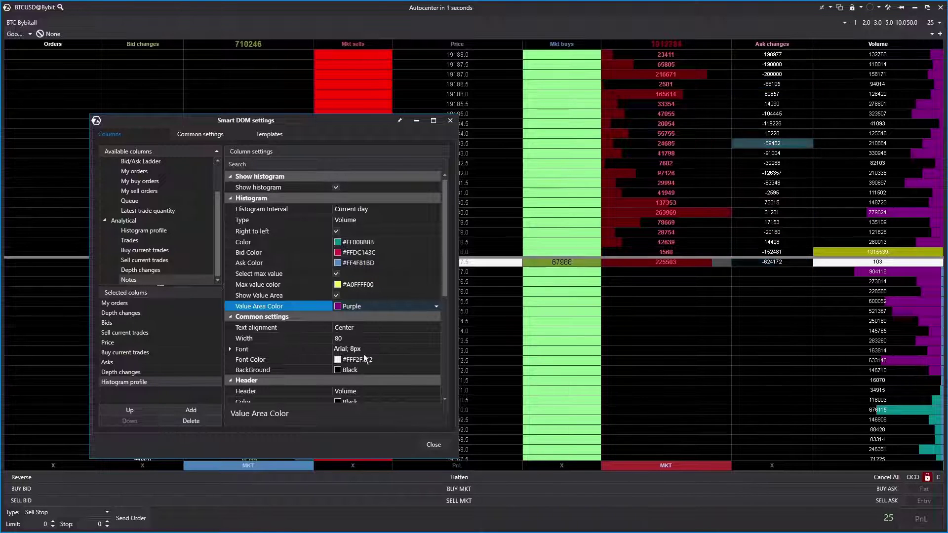
scroll(363, 357, "down", 3)
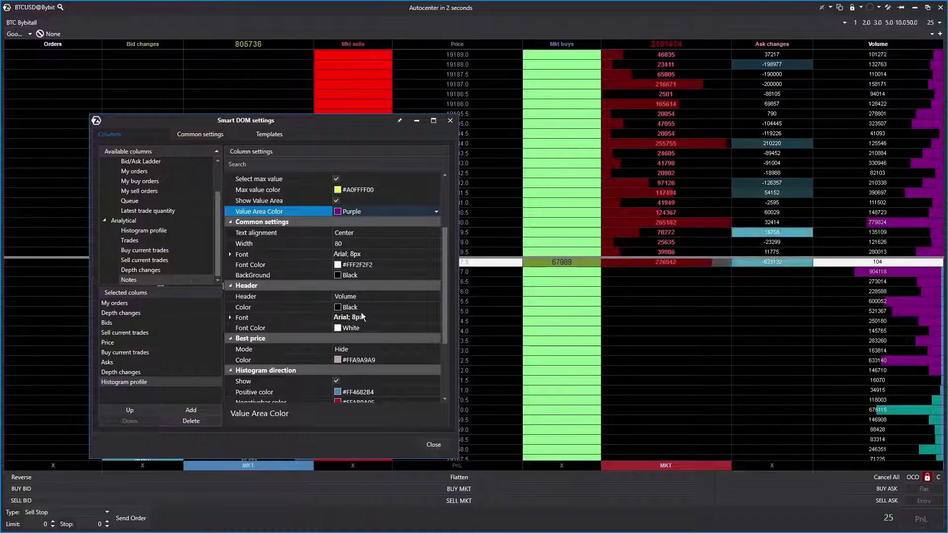
scroll(361, 319, "down", 1)
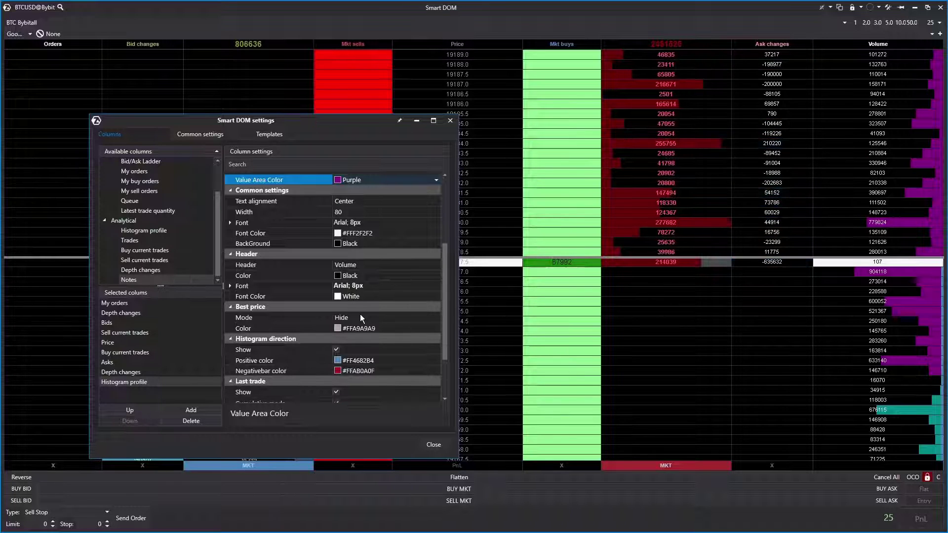
scroll(360, 314, "down", 1)
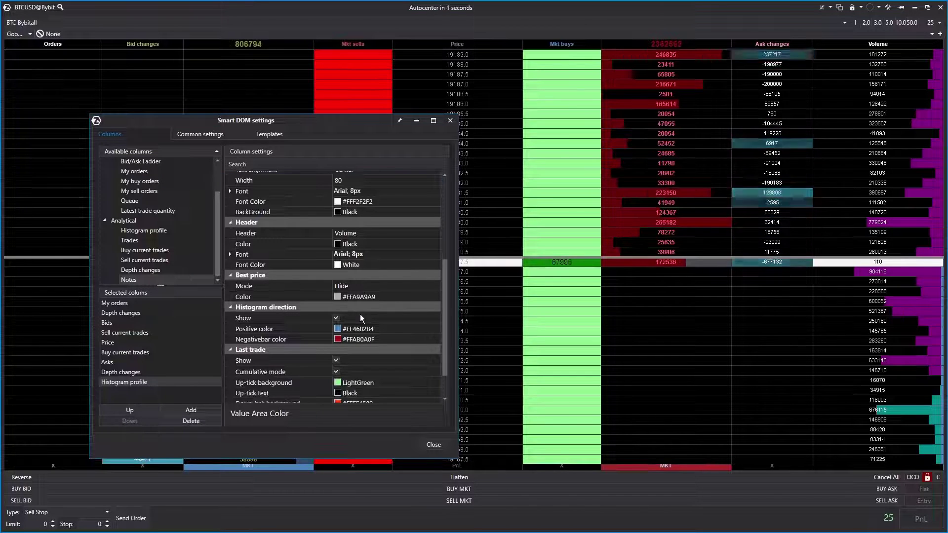
left_click(360, 316)
scroll(387, 324, "down", 1)
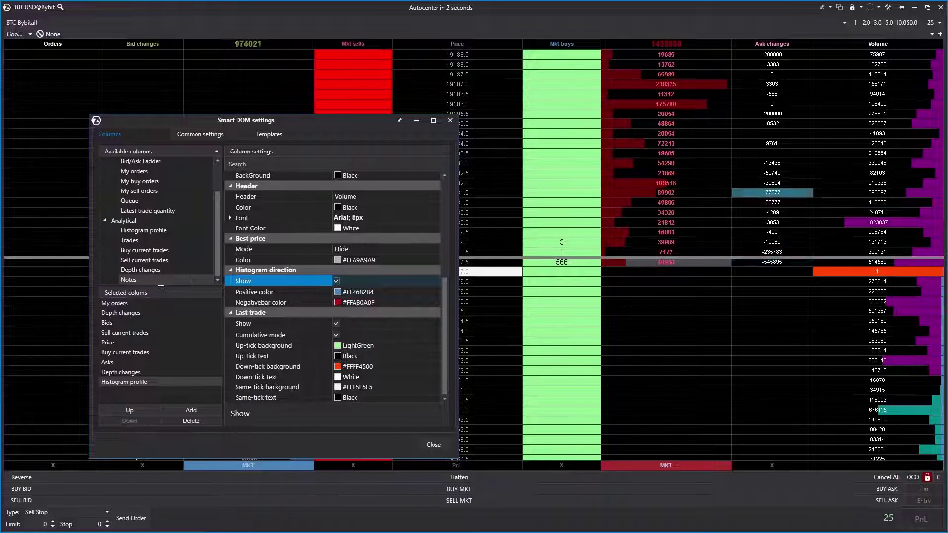
- Cancel adding a new template and overwrite the Smart Dom (by Topgun) template with the current settings
left_click_drag(315, 123, 238, 105)
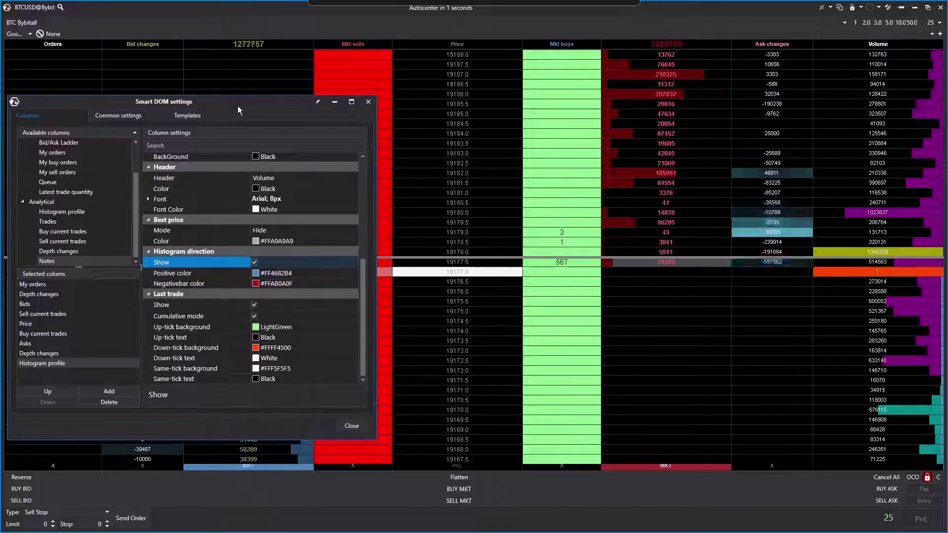
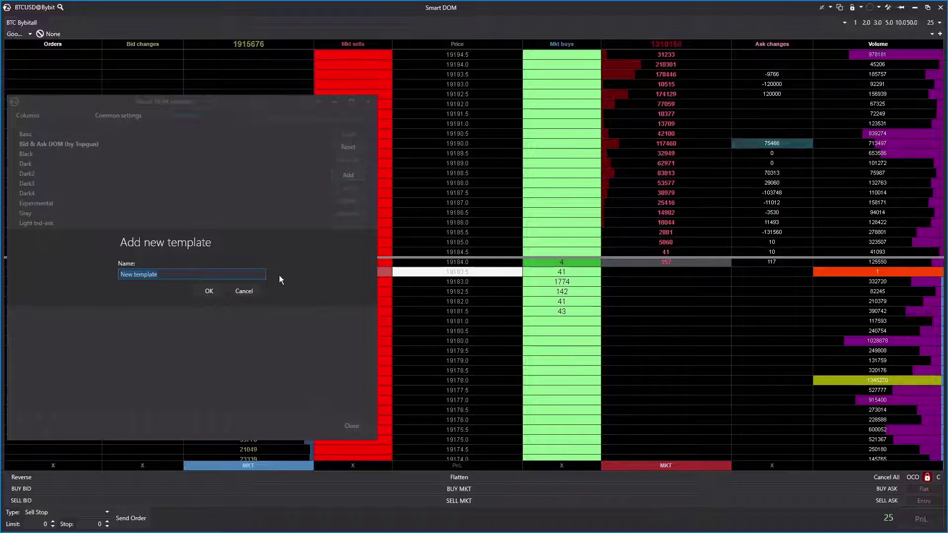
left_click(244, 291)
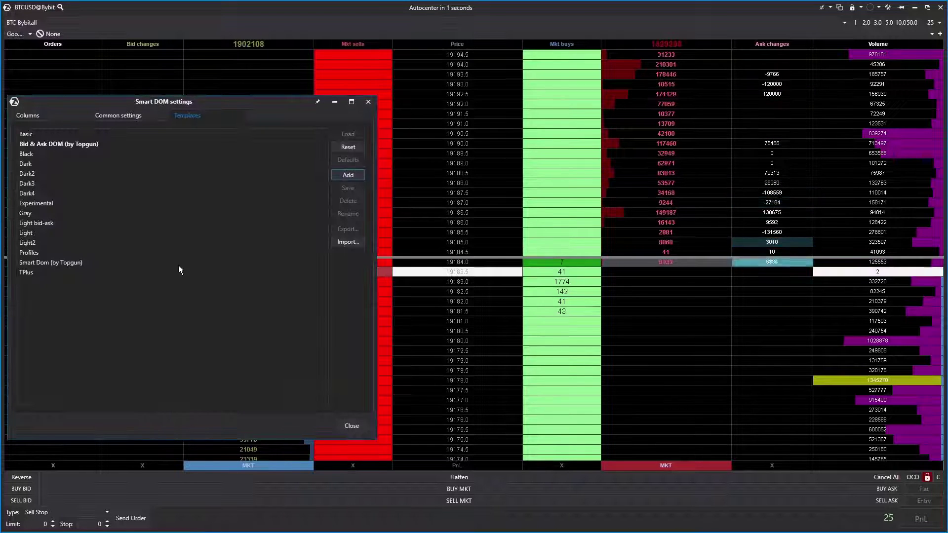
left_click(68, 262)
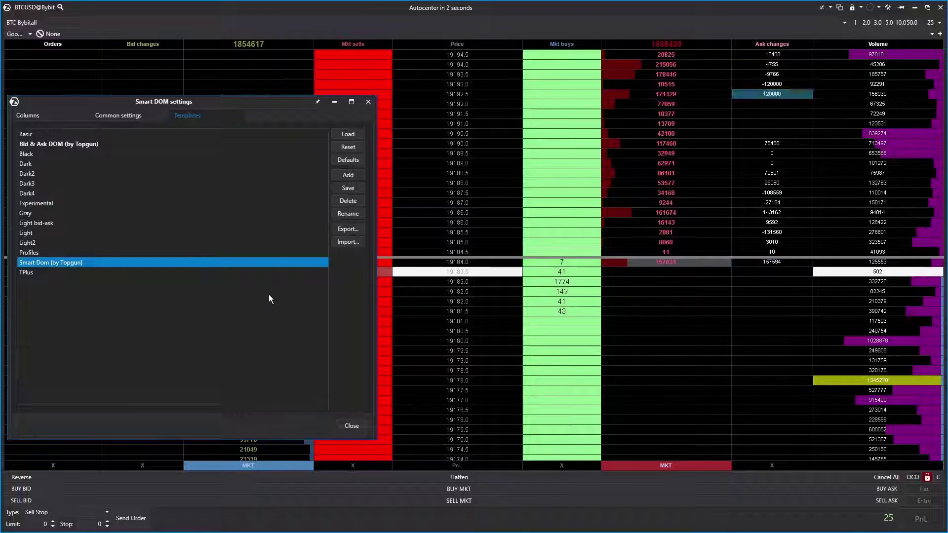
left_click(350, 187)
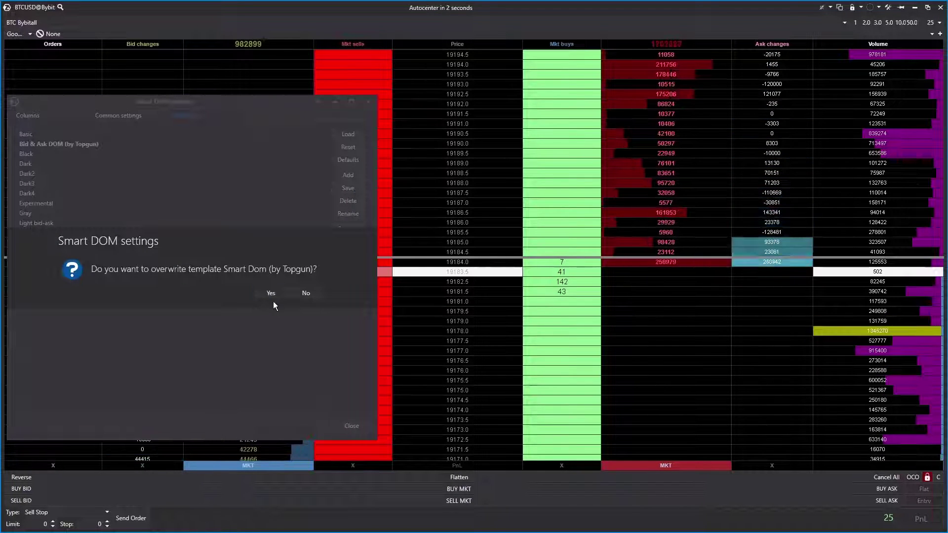
left_click(271, 293)
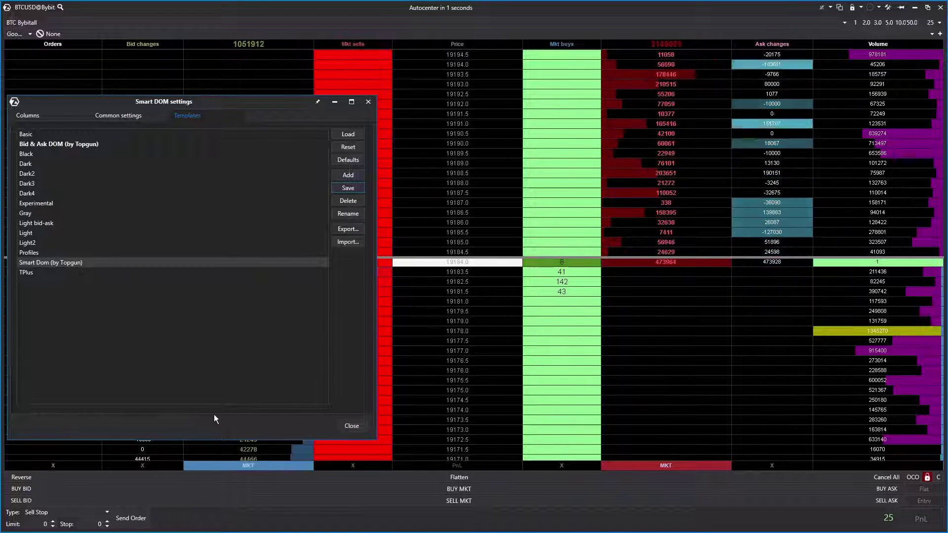
- Close the Smart DOM settings and place the order book as a narrow window beside the BTCUSD@Bybit M30 chart
left_click(351, 426)
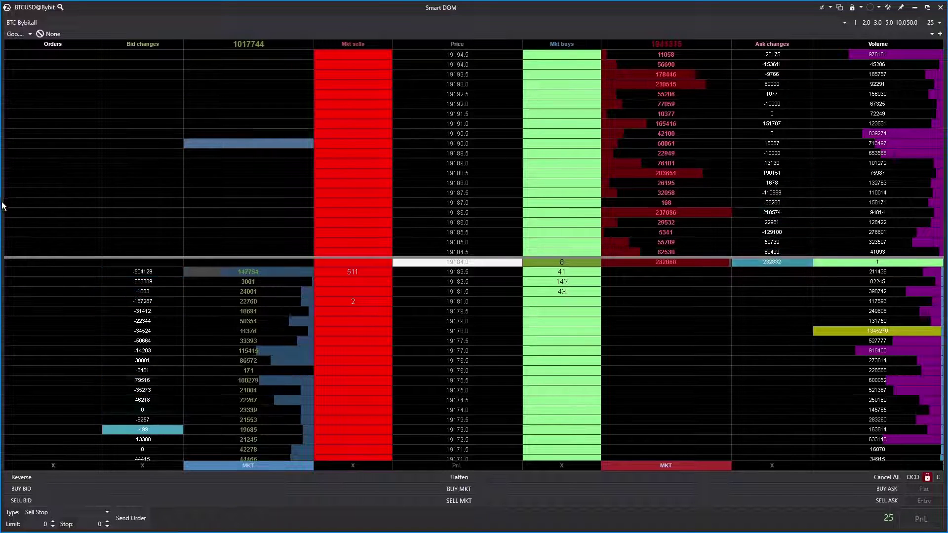
left_click_drag(622, 7, 886, 11)
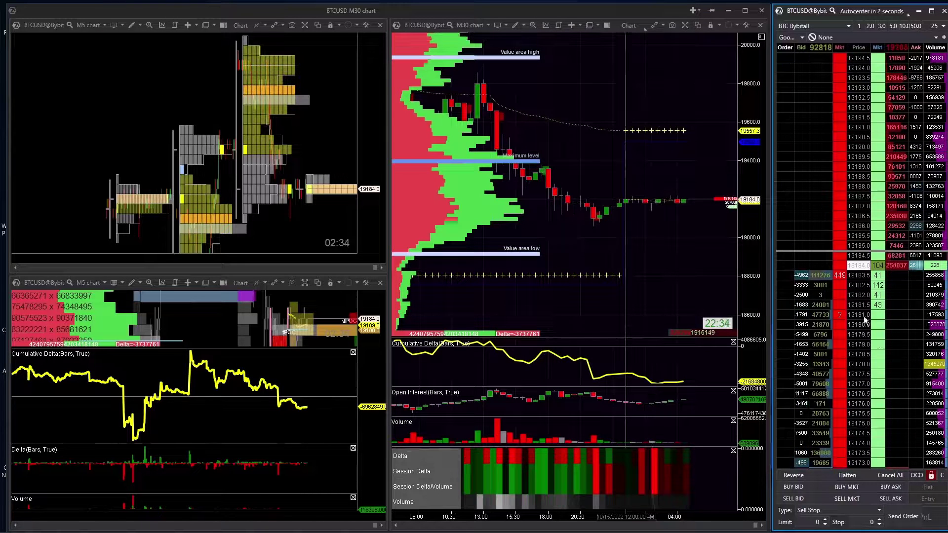
mouse_move(852, 323)
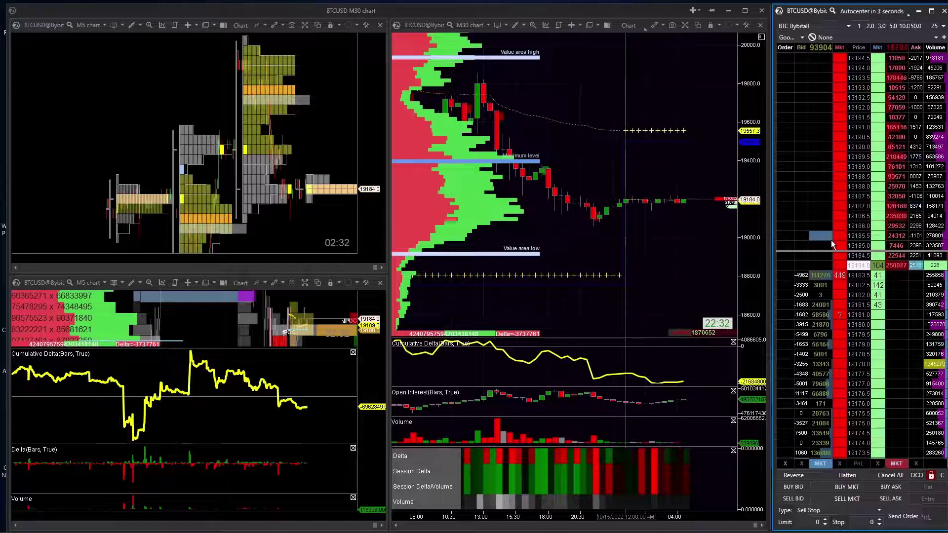